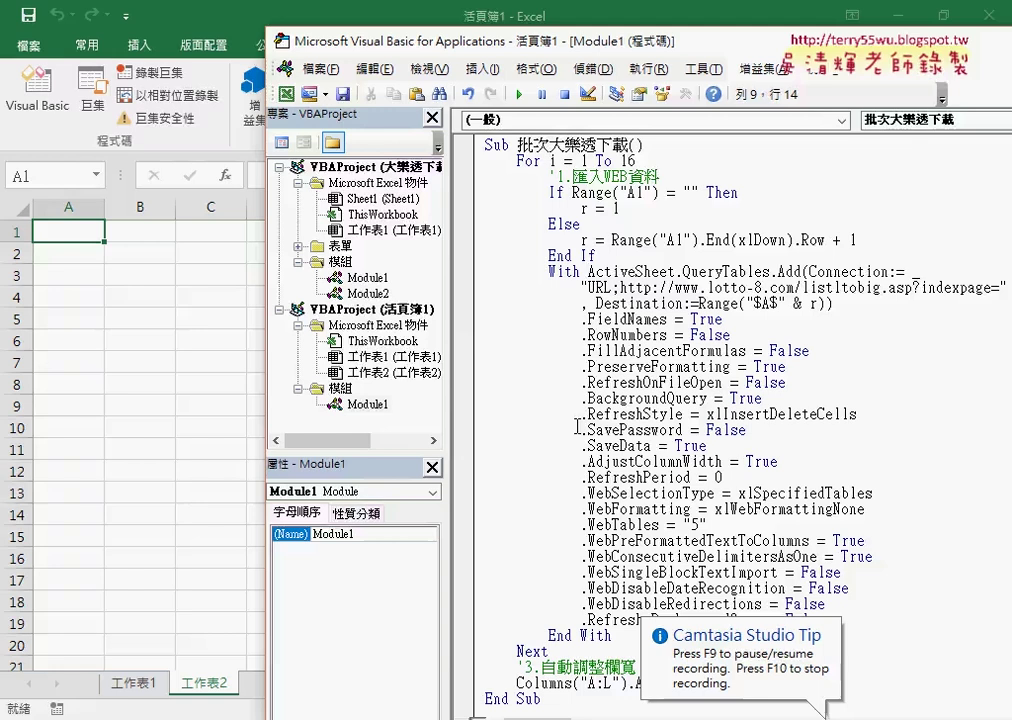
# Check the For i = 1 To 16 loop, then run 批次大樂透下載 with F5
pyautogui.click(641, 155)
pyautogui.doubleClick(636, 160)
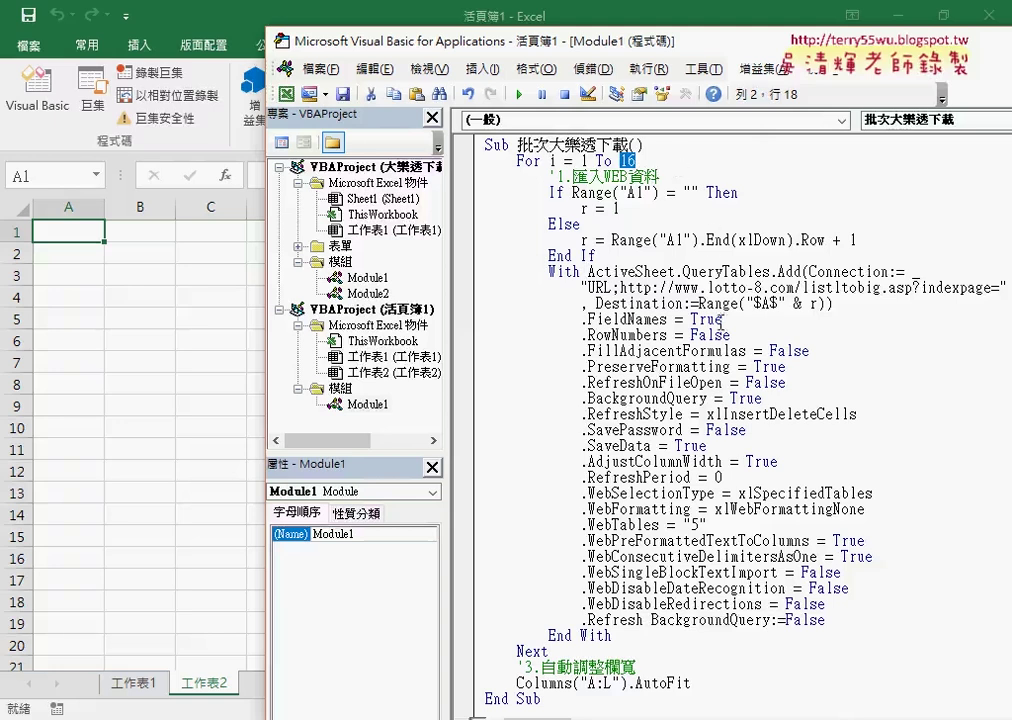
pyautogui.scroll(-1, 570, 265)
pyautogui.click(665, 337)
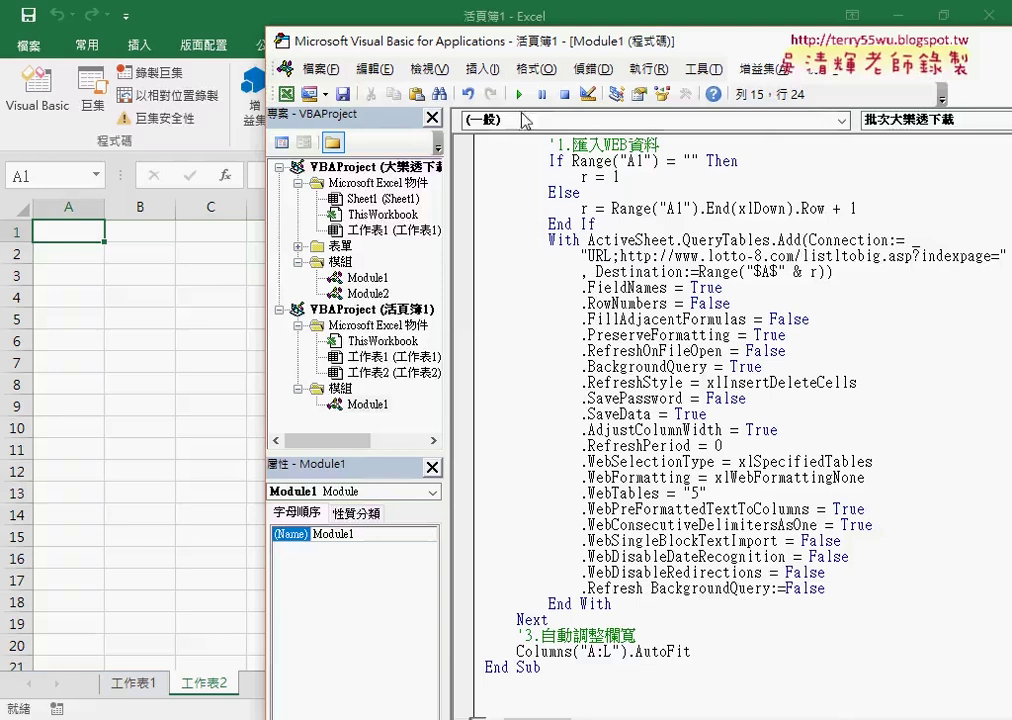
pyautogui.press('F5')
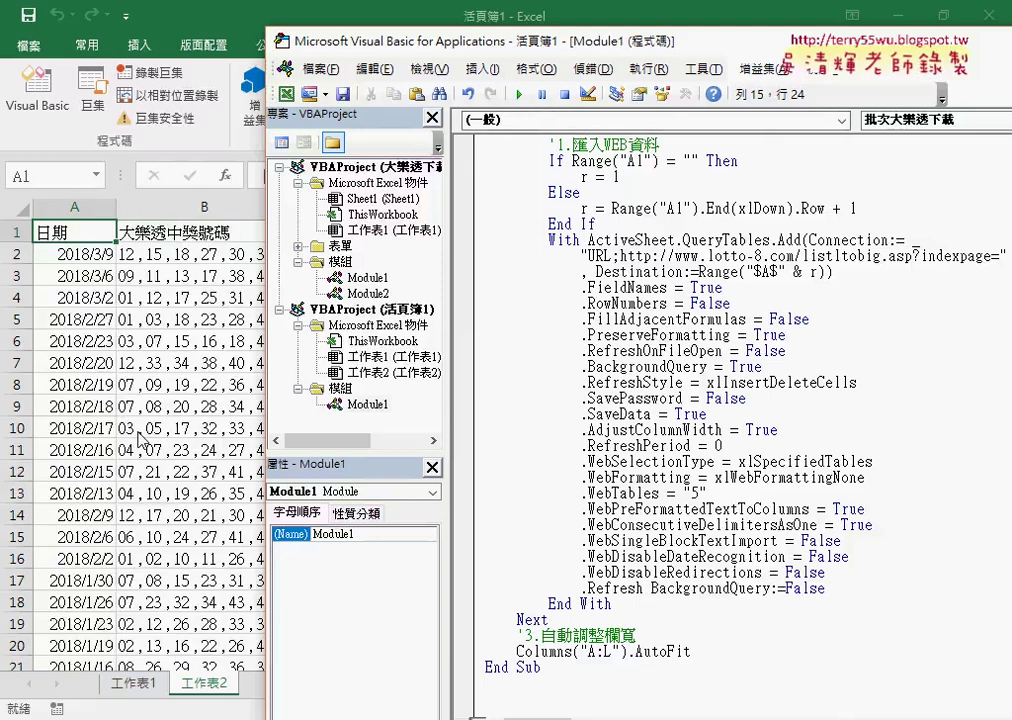
# Bring the downloaded lottery sheet forward and select the repeated header row 102
pyautogui.click(172, 466)
pyautogui.scroll(-7, 172, 464)
pyautogui.scroll(-4, 172, 464)
pyautogui.scroll(-7, 172, 464)
pyautogui.scroll(-8, 172, 464)
pyautogui.scroll(-8, 172, 464)
pyautogui.scroll(3, 172, 464)
pyautogui.click(21, 407)
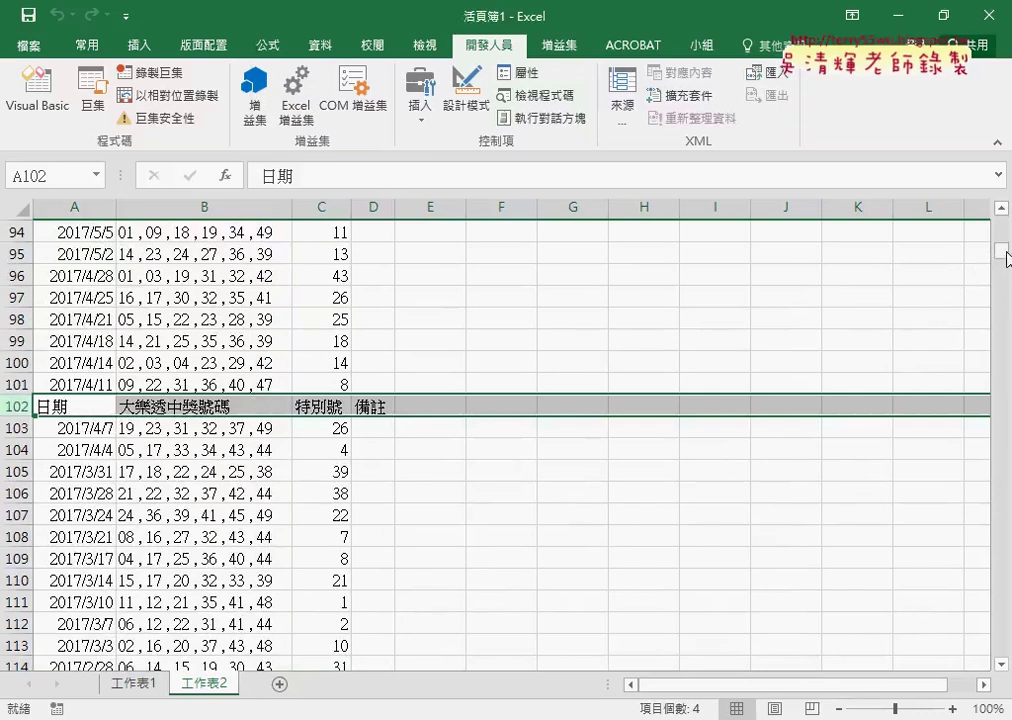
# Jump from A102 to the data's end and select the repeated 日期 header in A1516
pyautogui.click(72, 410)
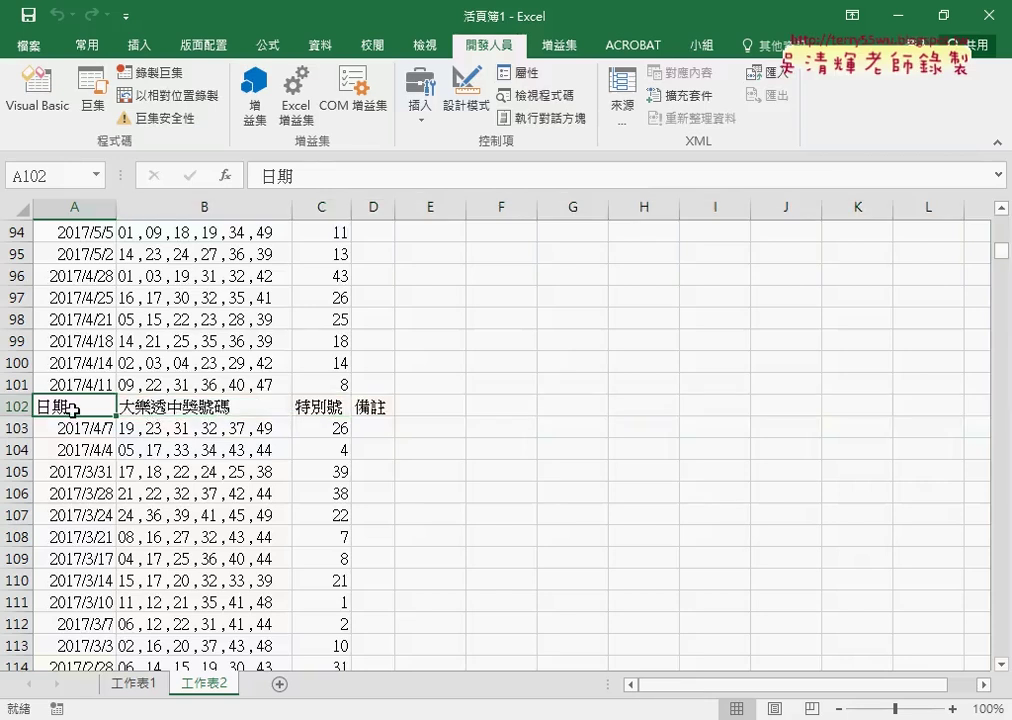
pyautogui.hotkey('ctrl', 'Down')
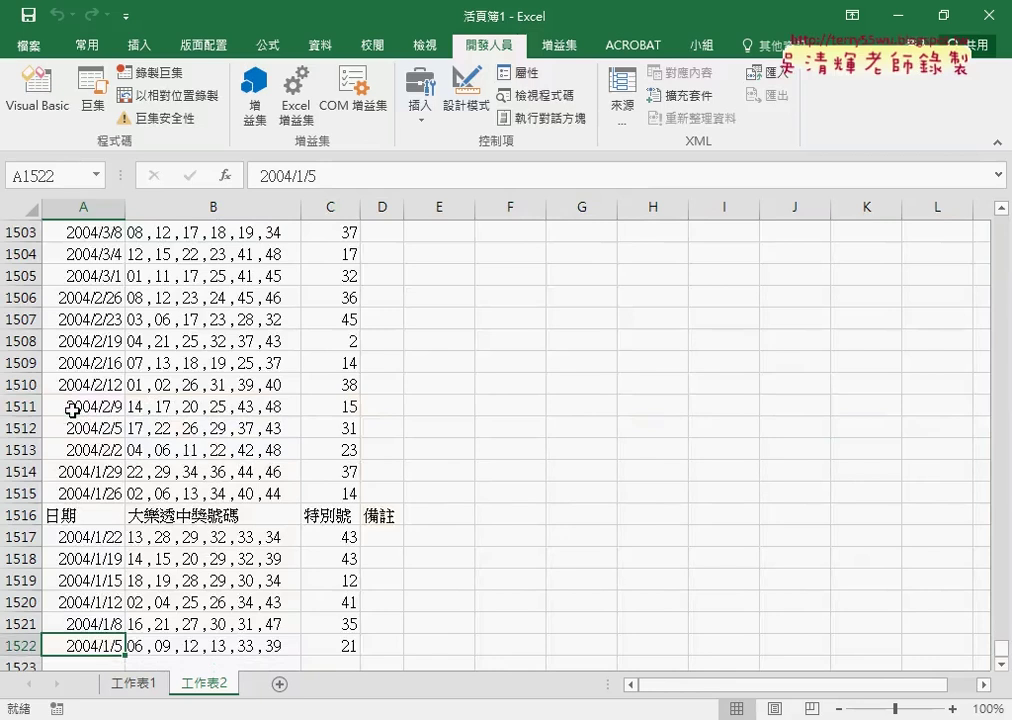
pyautogui.scroll(-1, 100, 500)
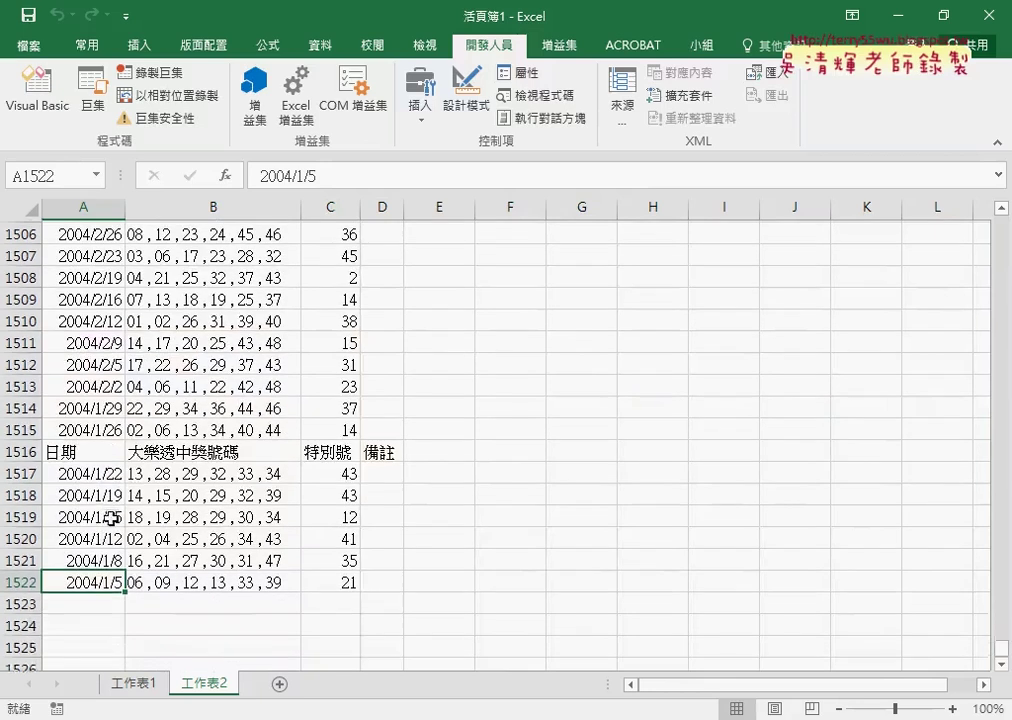
pyautogui.scroll(-1, 95, 540)
pyautogui.click(91, 493)
pyautogui.click(90, 471)
pyautogui.click(89, 449)
pyautogui.click(88, 406)
pyautogui.click(97, 380)
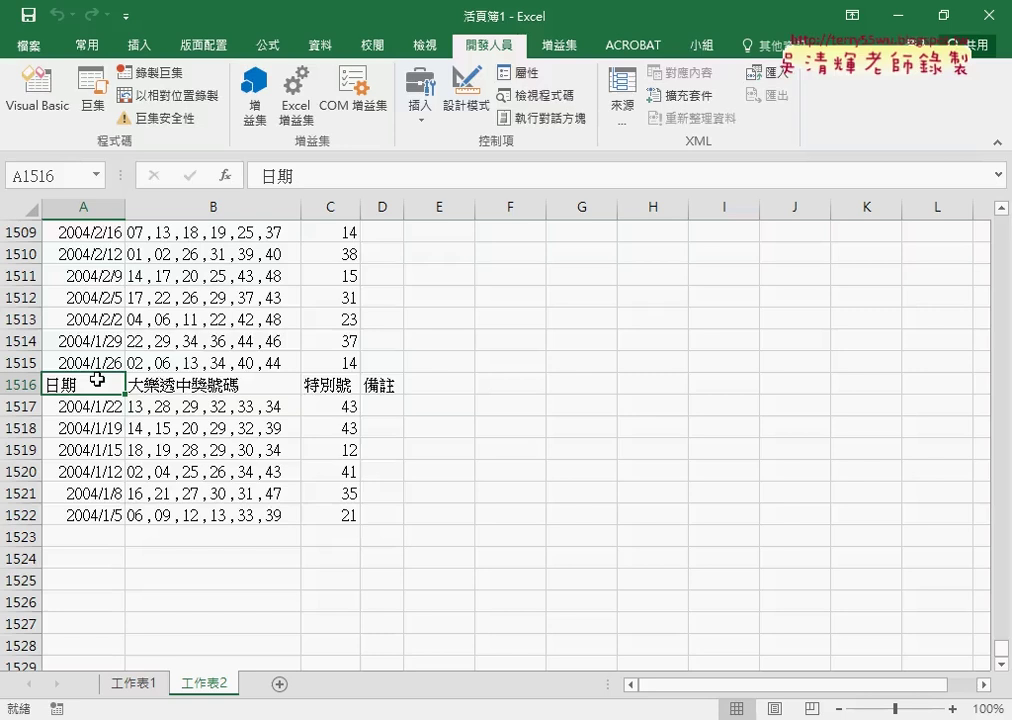
pyautogui.click(18, 384)
pyautogui.rightClick(116, 385)
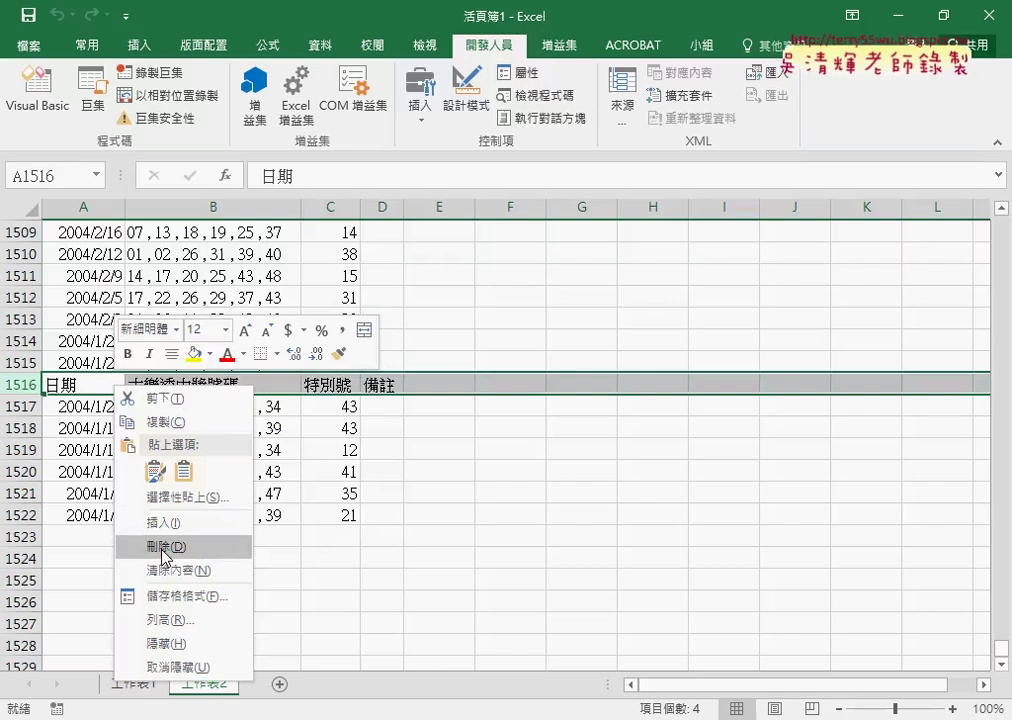
pyautogui.press('Escape')
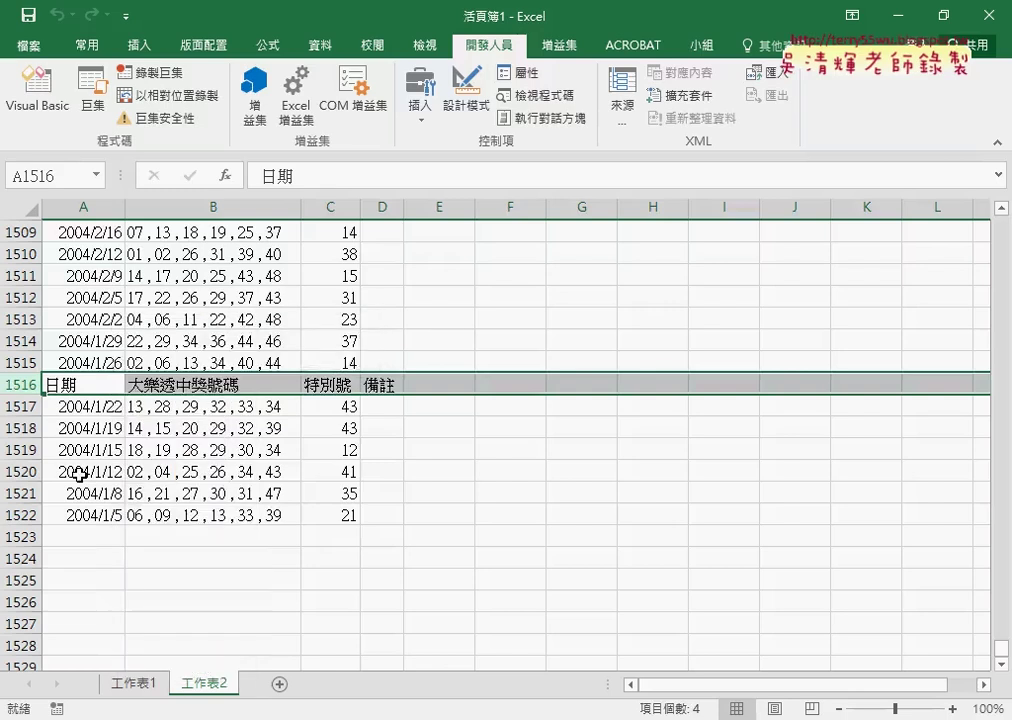
pyautogui.click(80, 515)
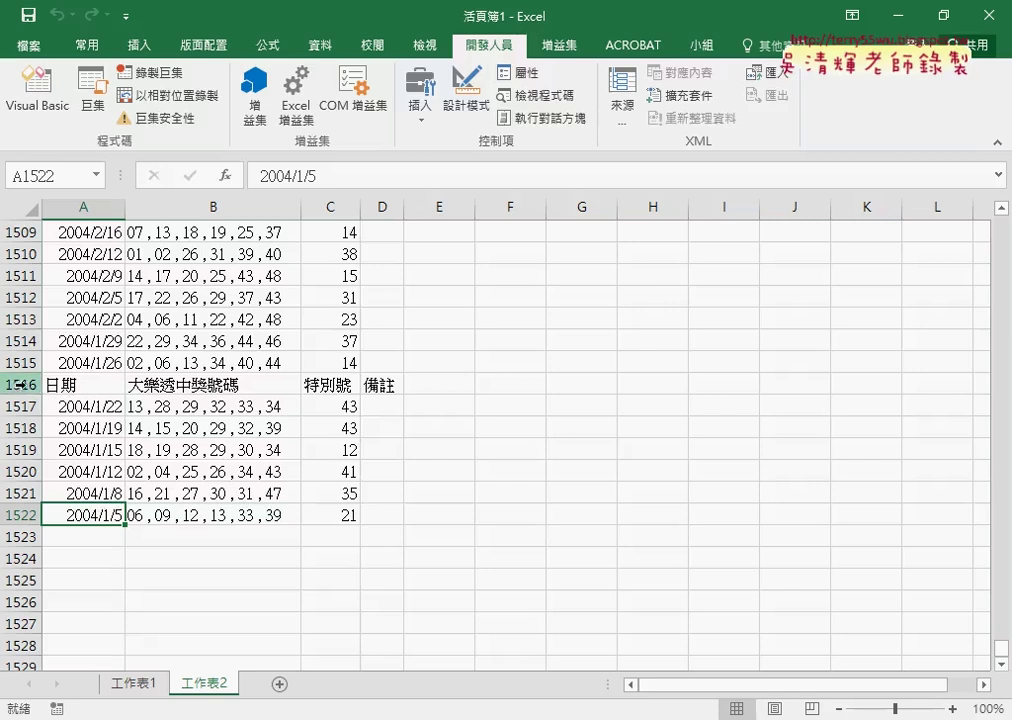
pyautogui.moveTo(1001, 650); pyautogui.dragTo(1001, 215)
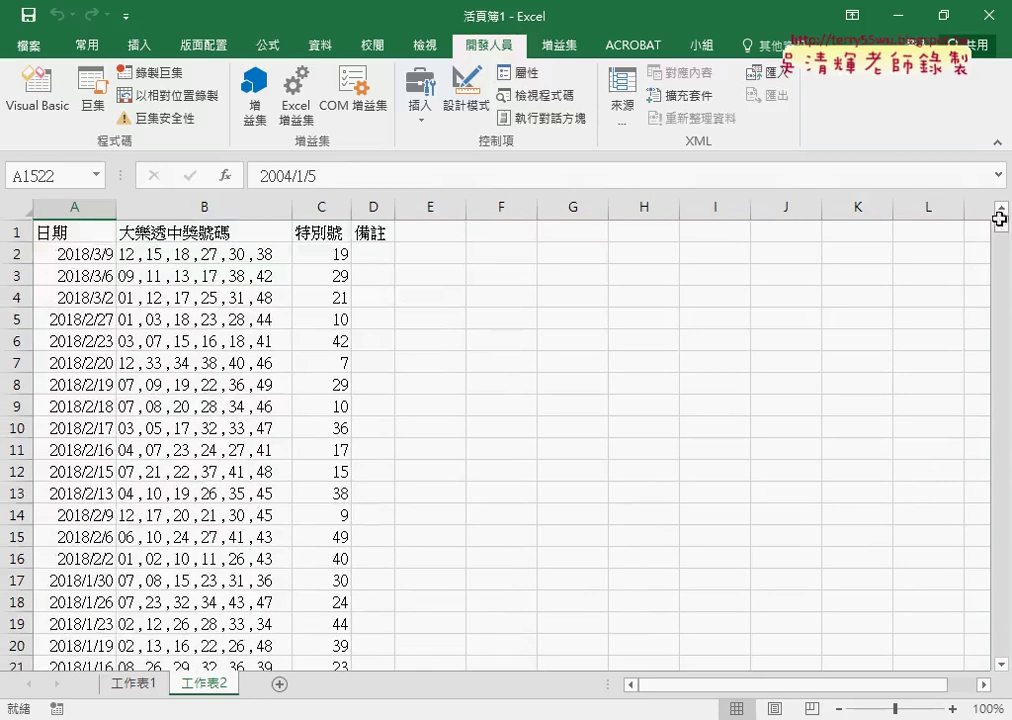
pyautogui.click(82, 235)
pyautogui.click(48, 338)
pyautogui.scroll(-5, 75, 445)
pyautogui.scroll(-7, 78, 447)
pyautogui.scroll(-7, 79, 445)
pyautogui.scroll(-8, 79, 445)
pyautogui.scroll(-2, 79, 445)
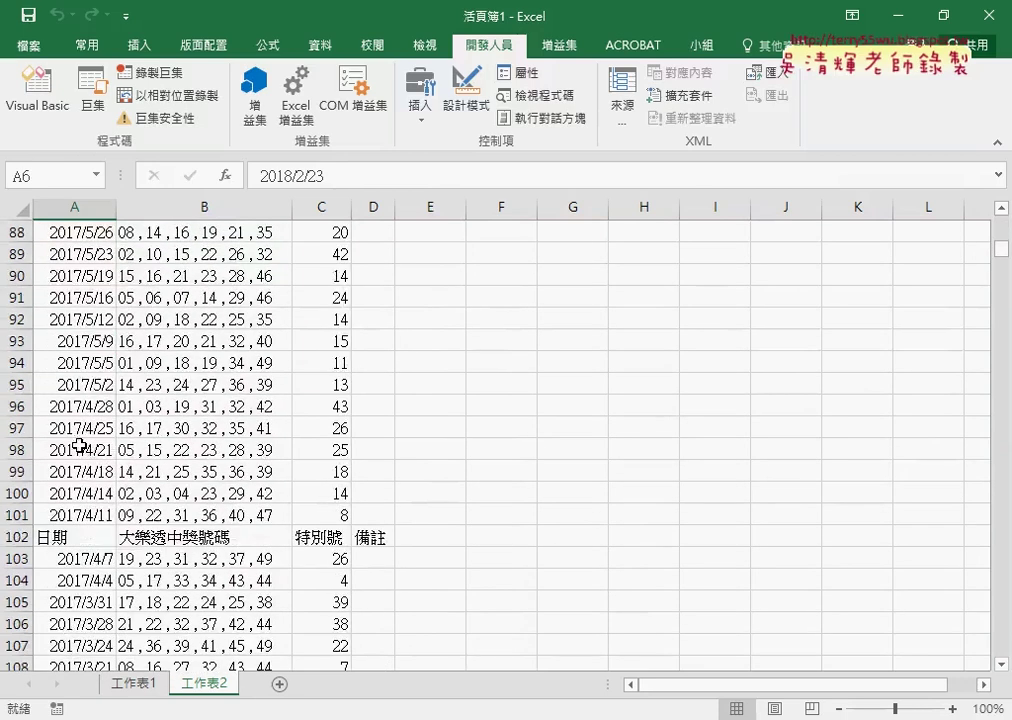
pyautogui.click(54, 537)
pyautogui.click(16, 537)
pyautogui.rightClick(106, 542)
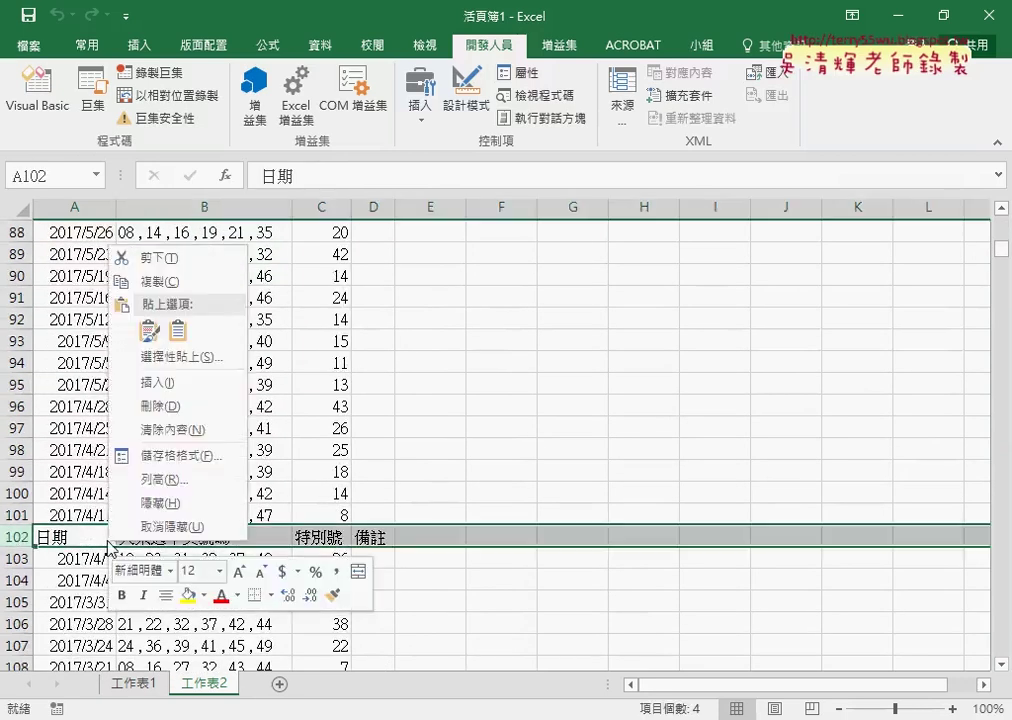
pyautogui.click(153, 408)
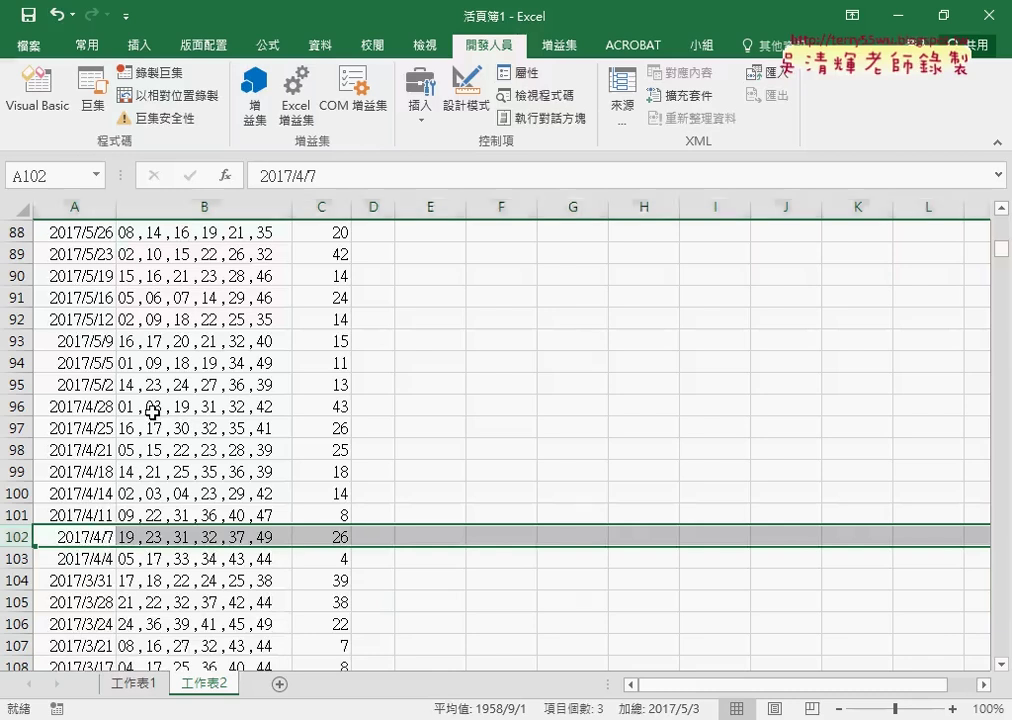
pyautogui.hotkey('ctrl', 'z')
pyautogui.moveTo(1001, 248); pyautogui.dragTo(1001, 648)
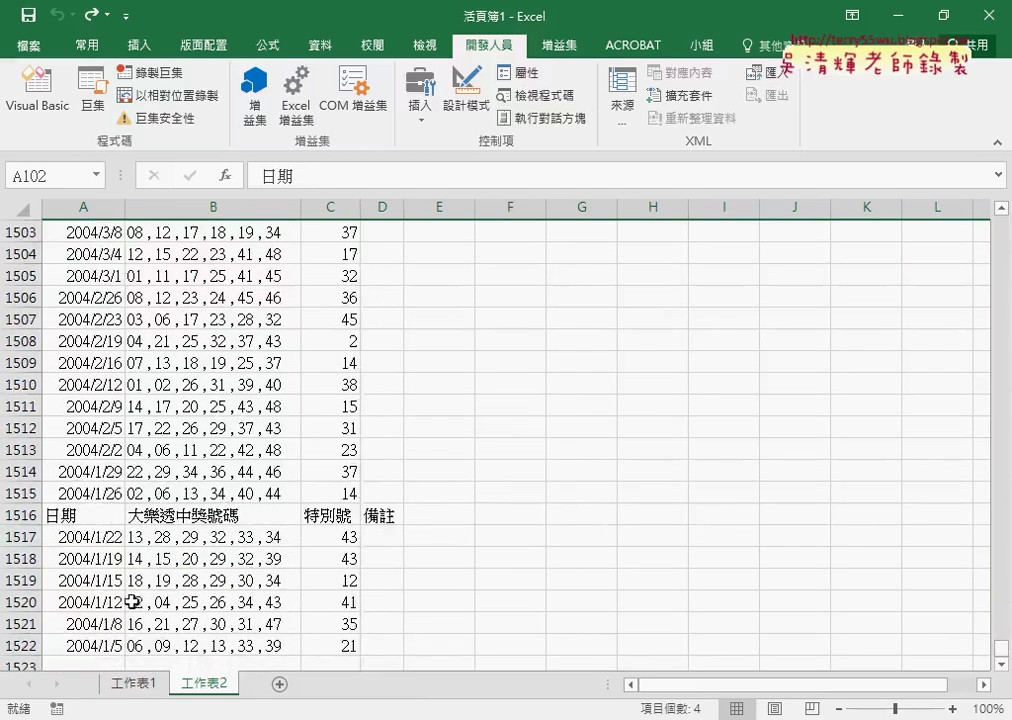
pyautogui.scroll(-3, 99, 492)
pyautogui.click(99, 449)
pyautogui.click(100, 428)
pyautogui.click(100, 406)
pyautogui.click(100, 384)
pyautogui.click(100, 362)
pyautogui.click(100, 341)
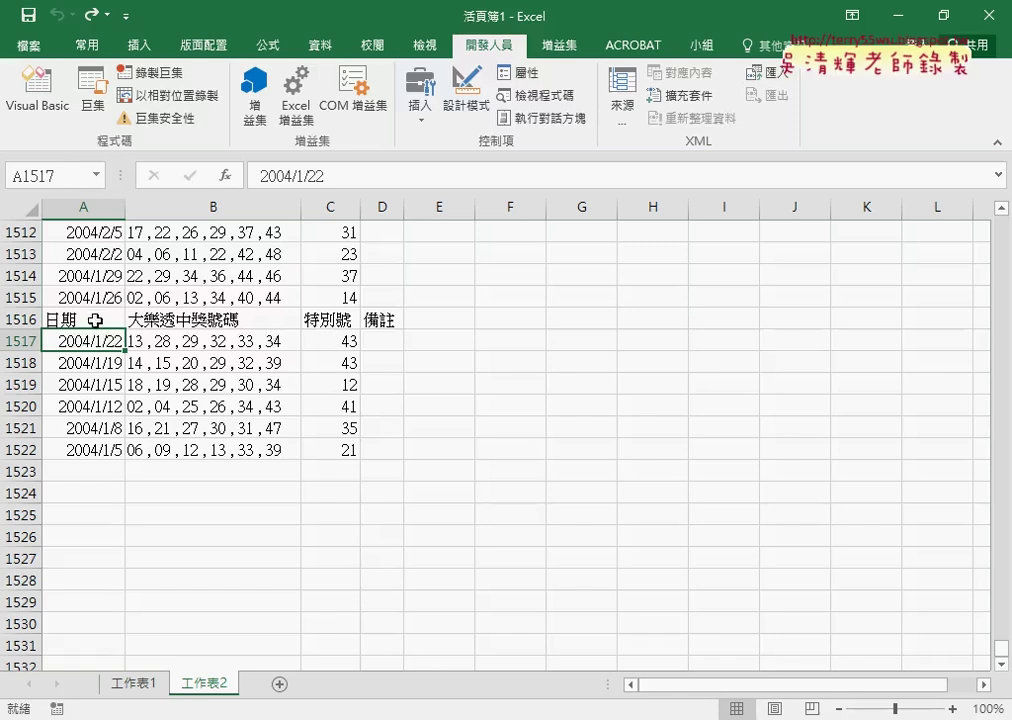
pyautogui.click(60, 319)
pyautogui.click(22, 318)
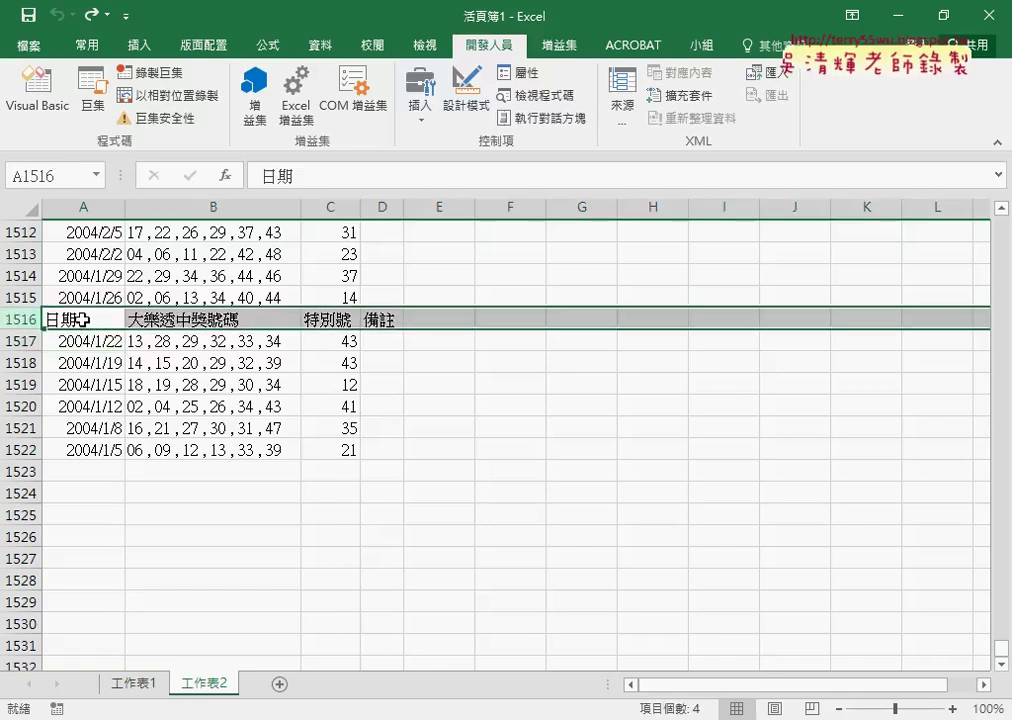
pyautogui.rightClick(75, 318)
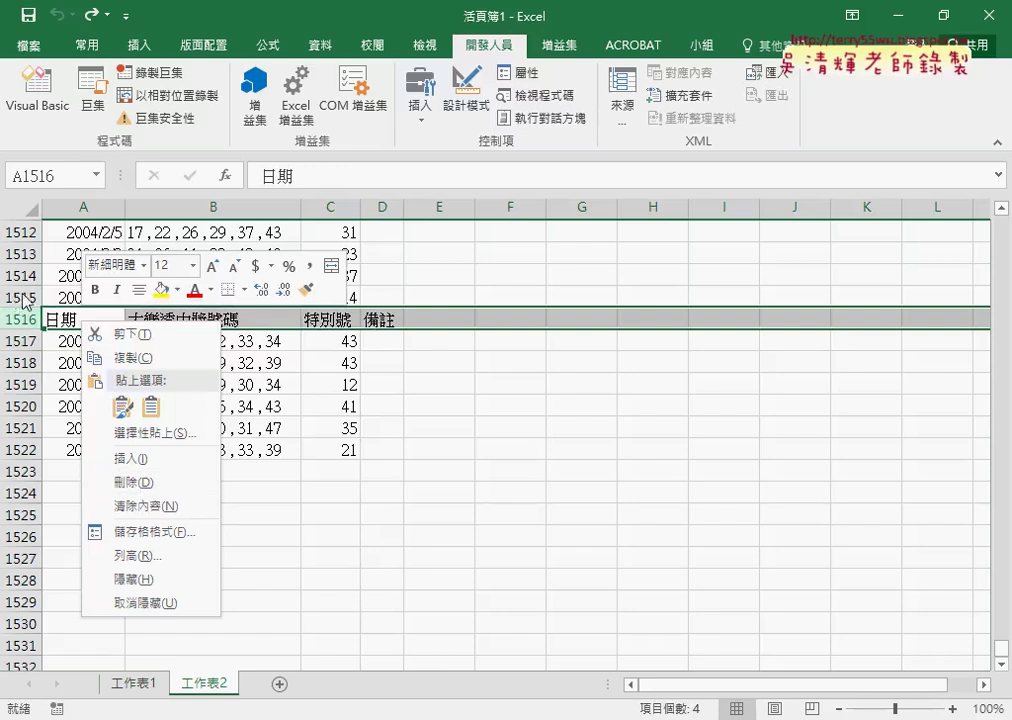
pyautogui.click(150, 487)
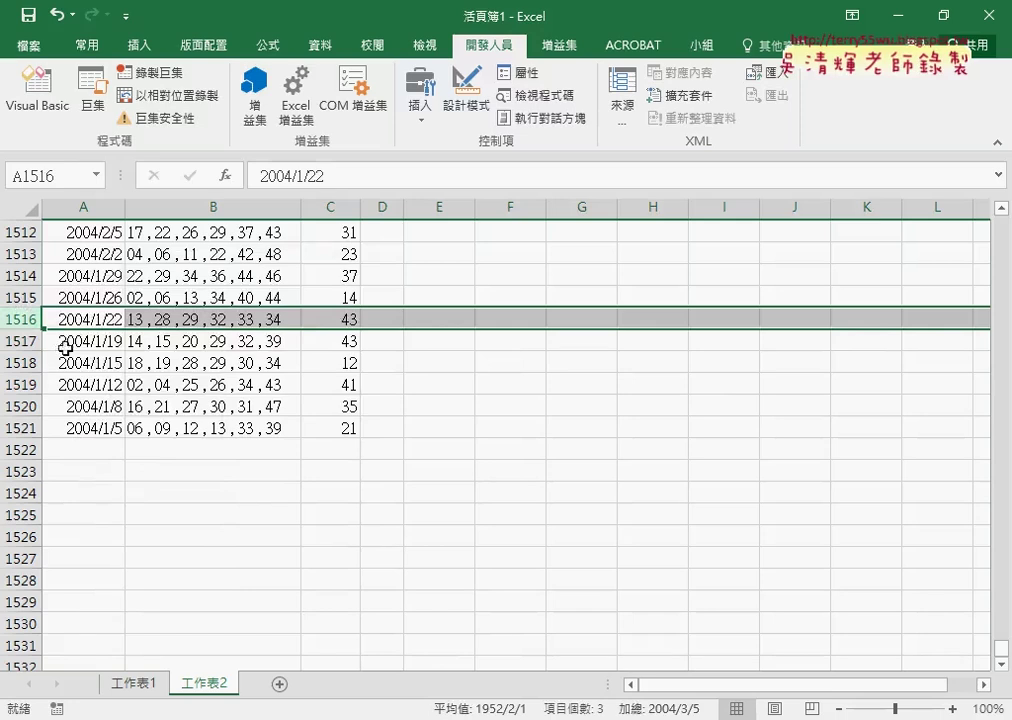
pyautogui.click(88, 295)
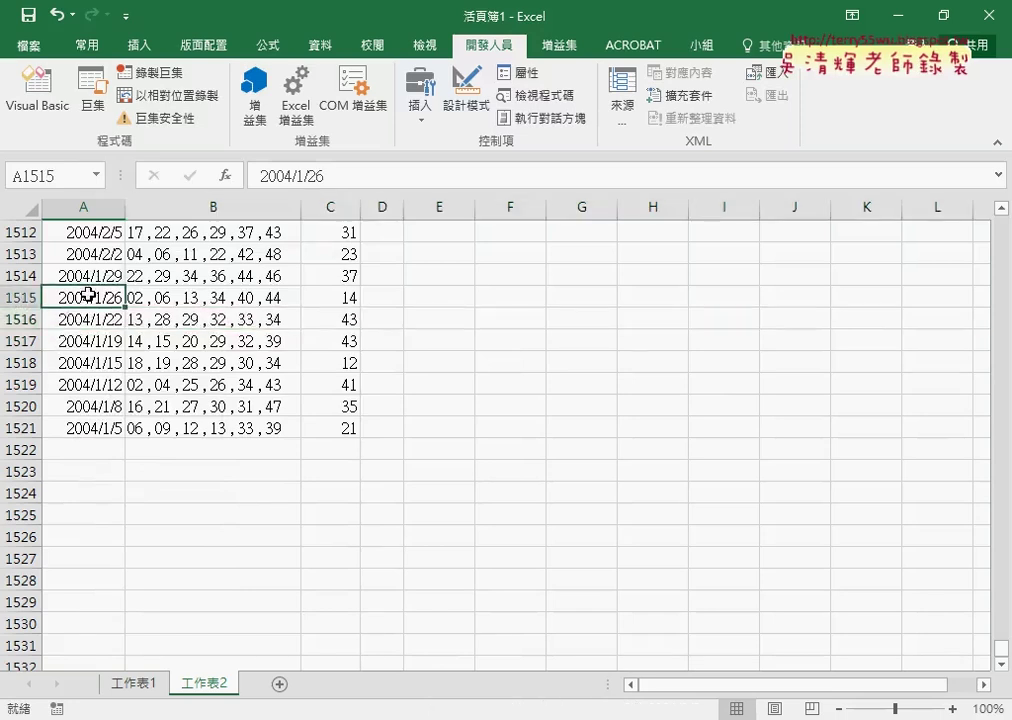
pyautogui.click(88, 270)
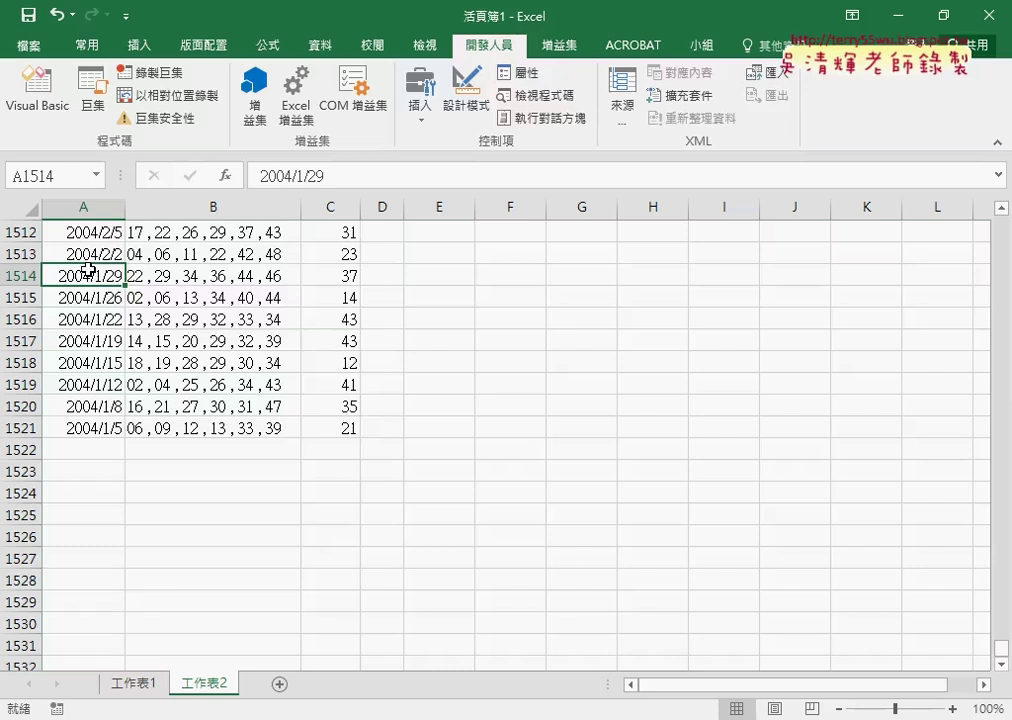
pyautogui.hotkey('ctrl', 'q')
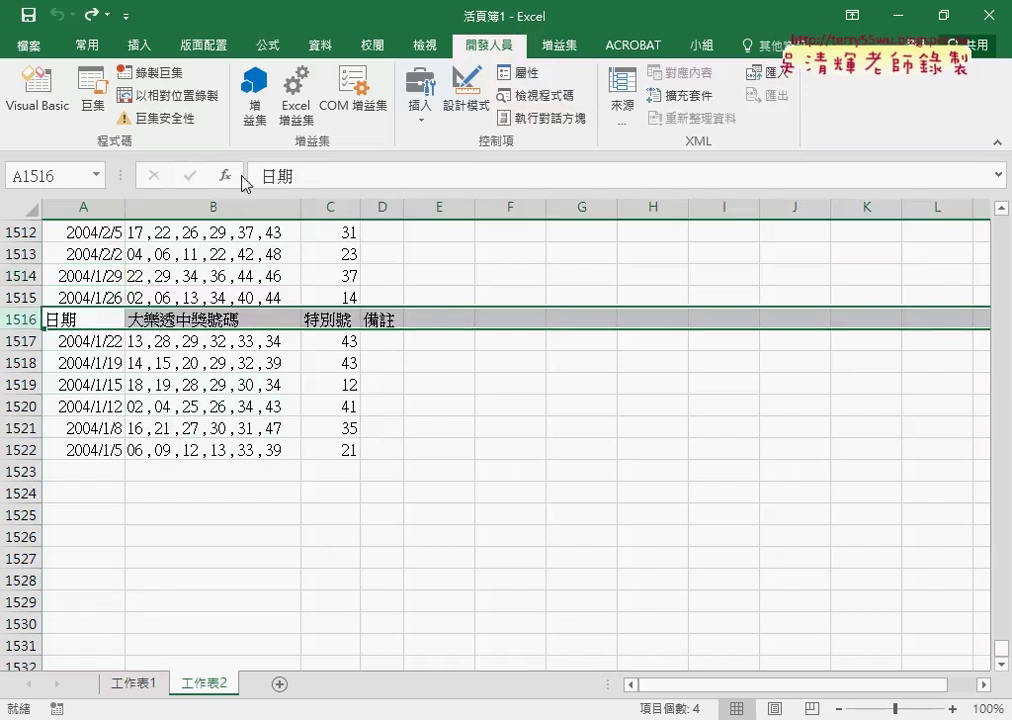
# Return to the Module1 code window and open the Add Procedure dialog
pyautogui.click(37, 90)
pyautogui.scroll(1, 552, 371)
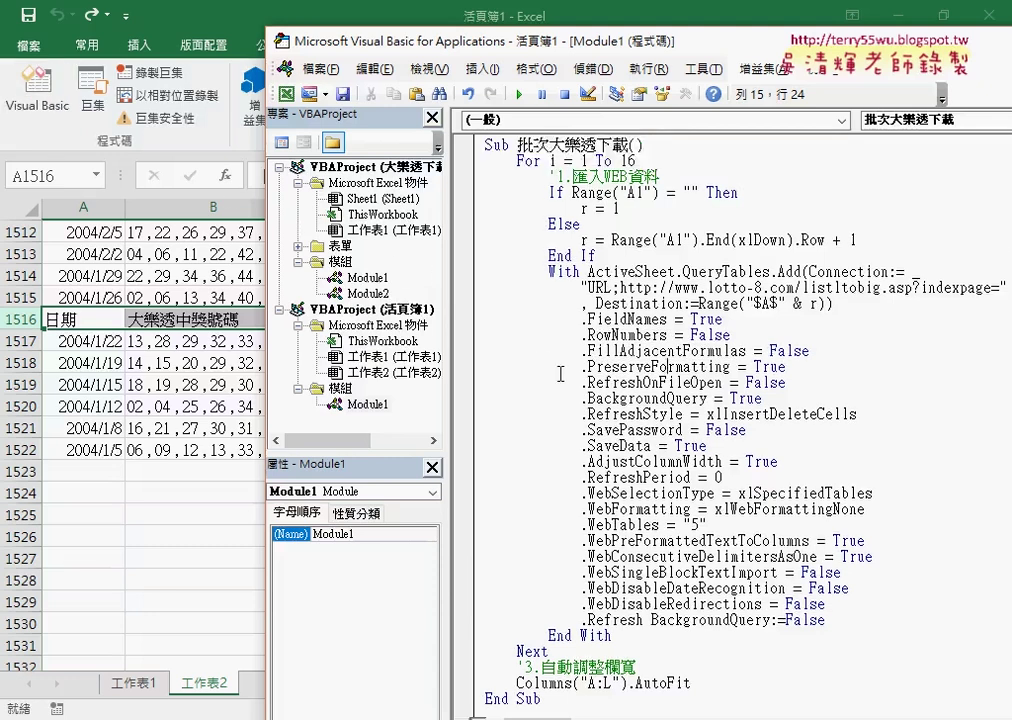
pyautogui.scroll(-1, 552, 350)
pyautogui.click(483, 69)
pyautogui.click(490, 88)
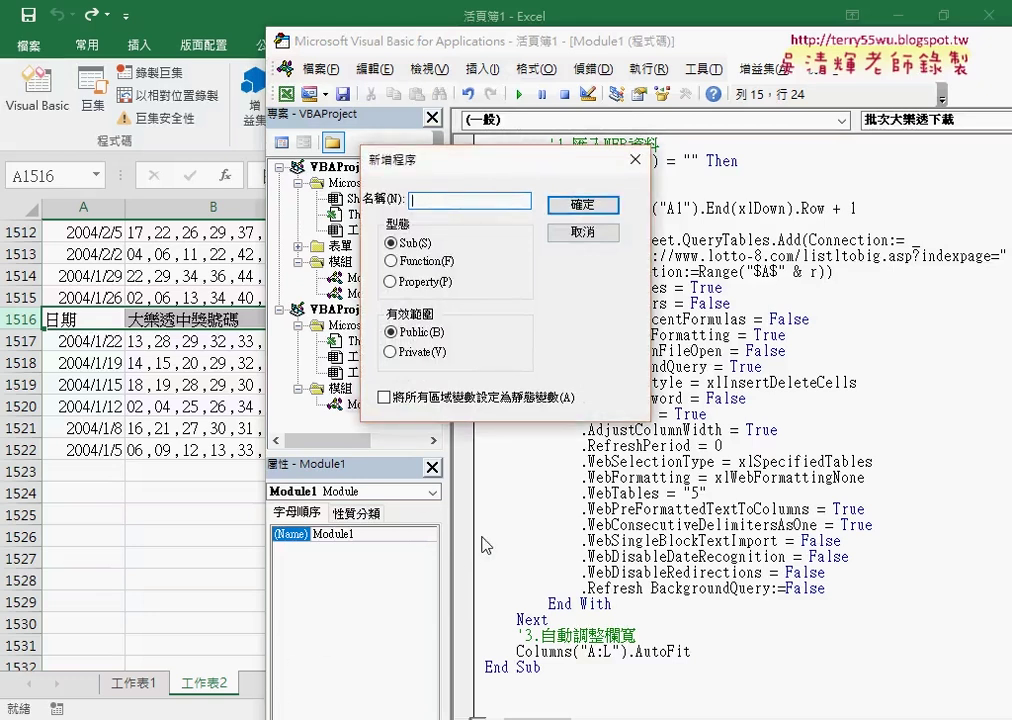
# Name the new procedure 刪除列 and create it as a Public Sub
pyautogui.write('ㄕㄢ')
pyautogui.press('space')
pyautogui.write('ㄔㄨ6')
pyautogui.write('ㄉㄧㄝ4')
pyautogui.press('Return')
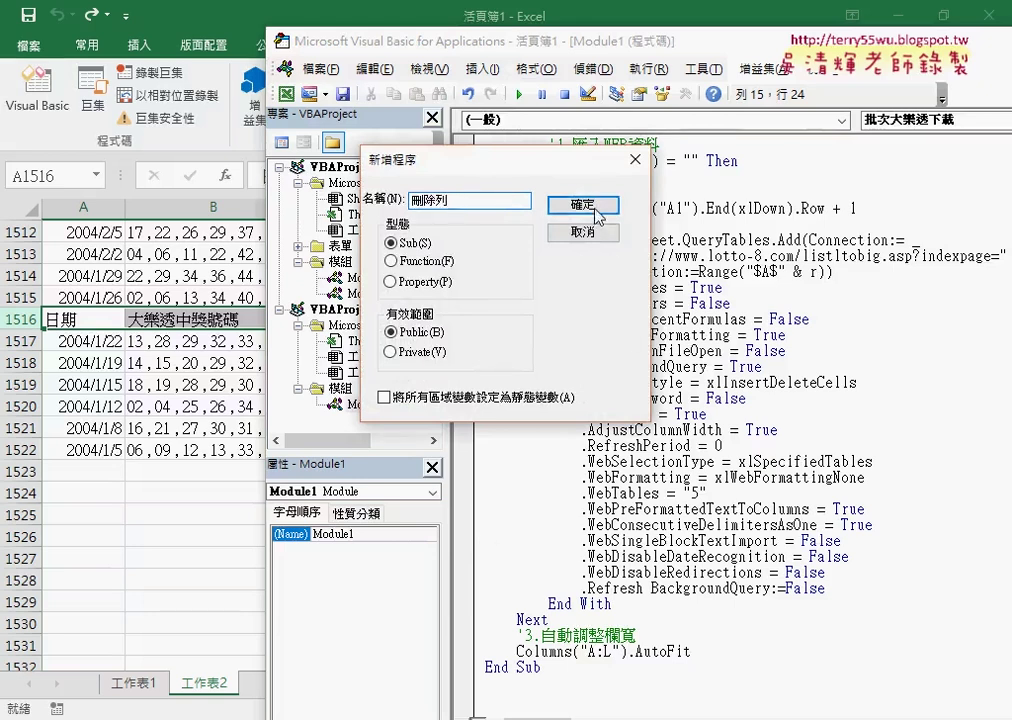
pyautogui.press('Return')
# Add blank lines after End Sub and indent the empty line inside 刪除列
pyautogui.click(617, 682)
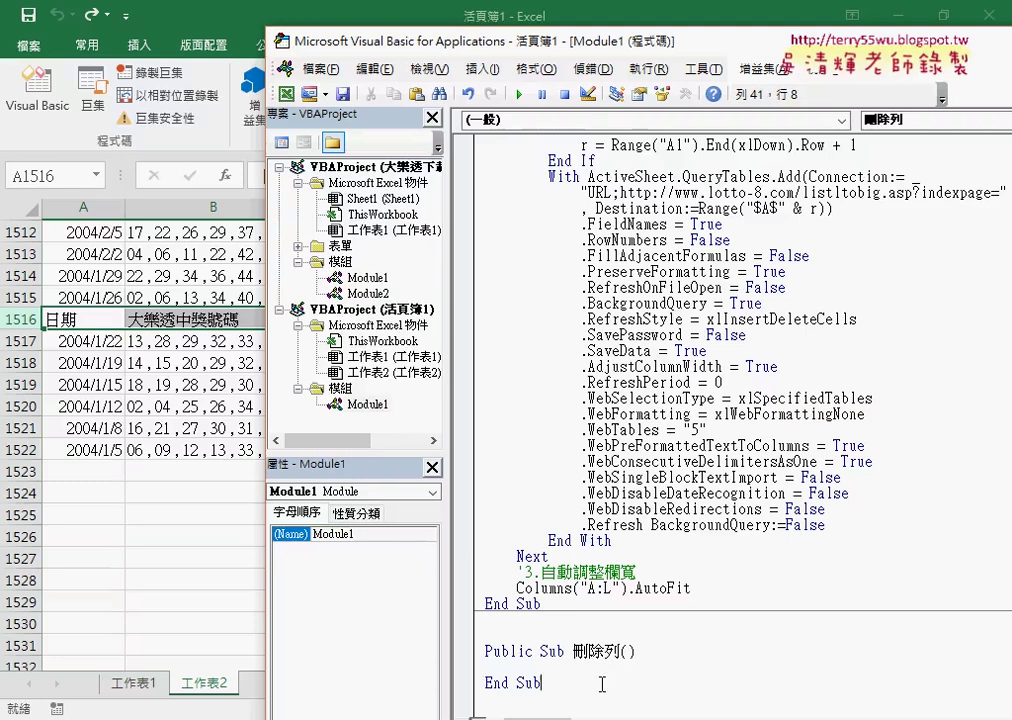
pyautogui.press('Return')
pyautogui.press('Return')
pyautogui.press('Return')
pyautogui.press('Return')
pyautogui.press('Return')
pyautogui.press('Return')
pyautogui.press('Return')
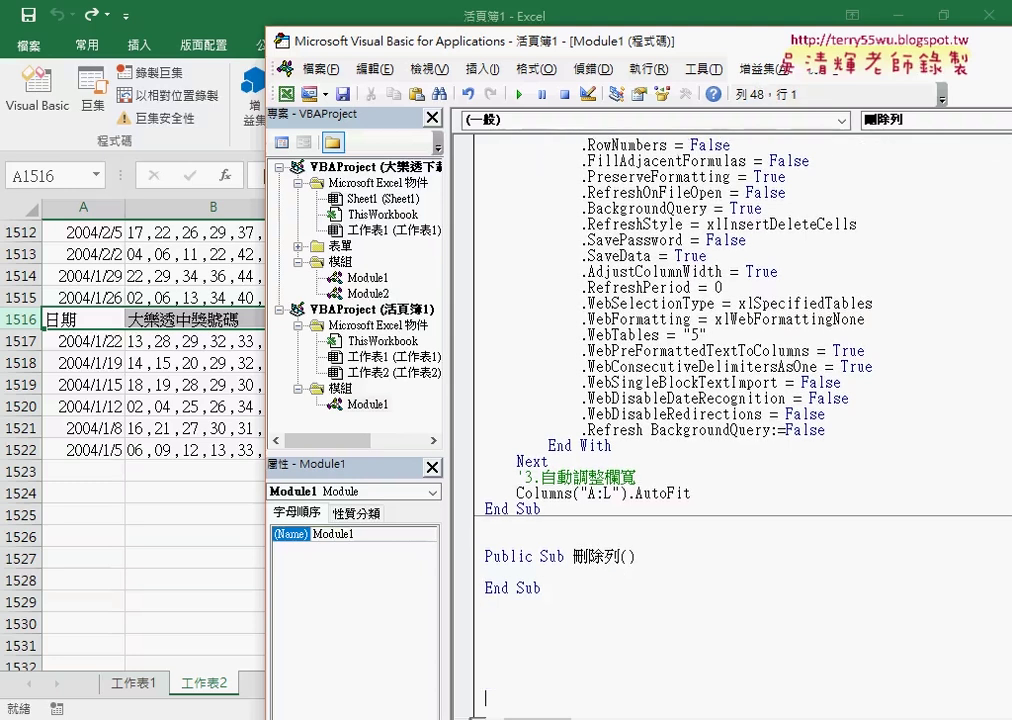
pyautogui.press('Return')
pyautogui.press('Return')
pyautogui.press('Return')
pyautogui.press('Return')
pyautogui.press('Return')
pyautogui.press('Return')
pyautogui.press('Return')
pyautogui.click(574, 463)
pyautogui.press('Tab')
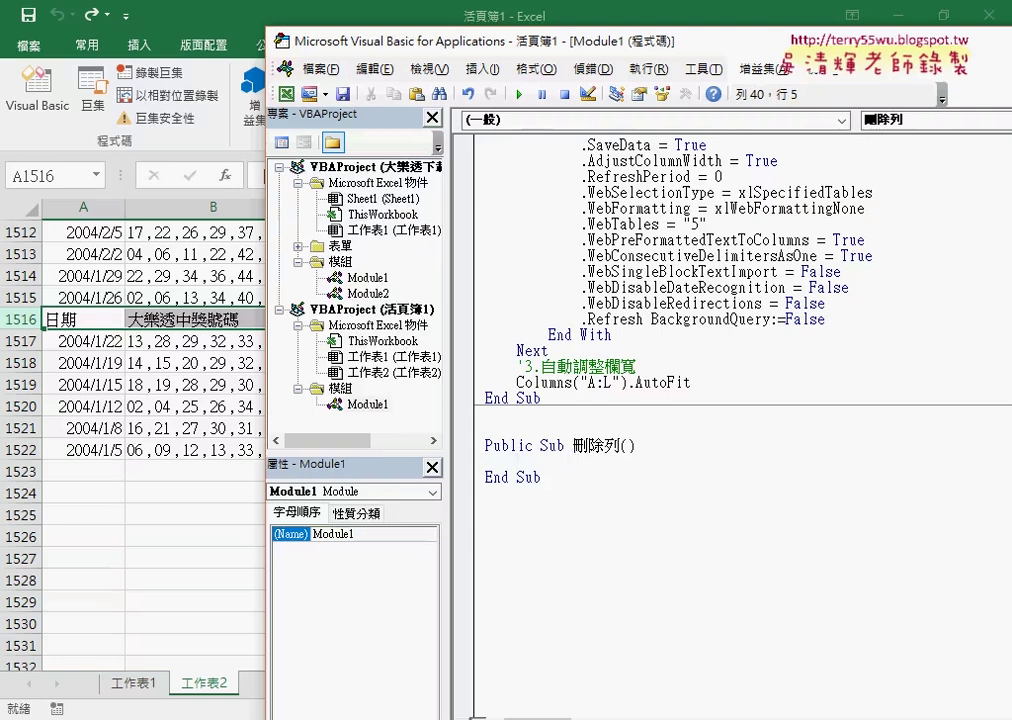
# Write the loop For i = Range("A1").End(xlDown).Row To 2 … Next
pyautogui.write('ㄈfor i=')
pyautogui.write('range(')
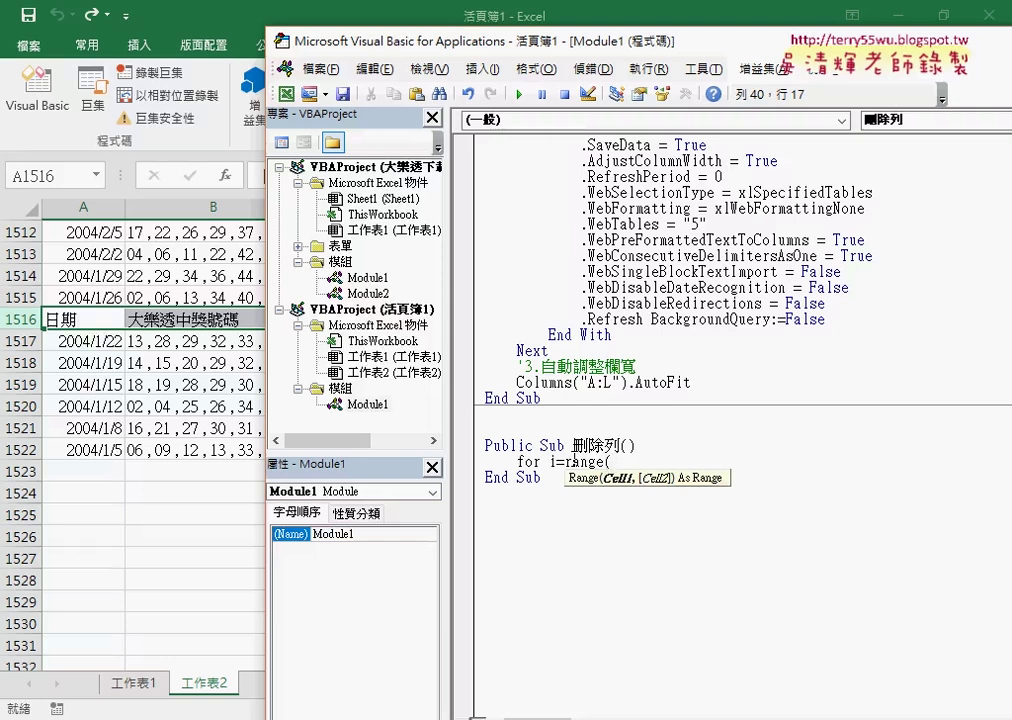
pyautogui.write('"A')
pyautogui.write('1").e')
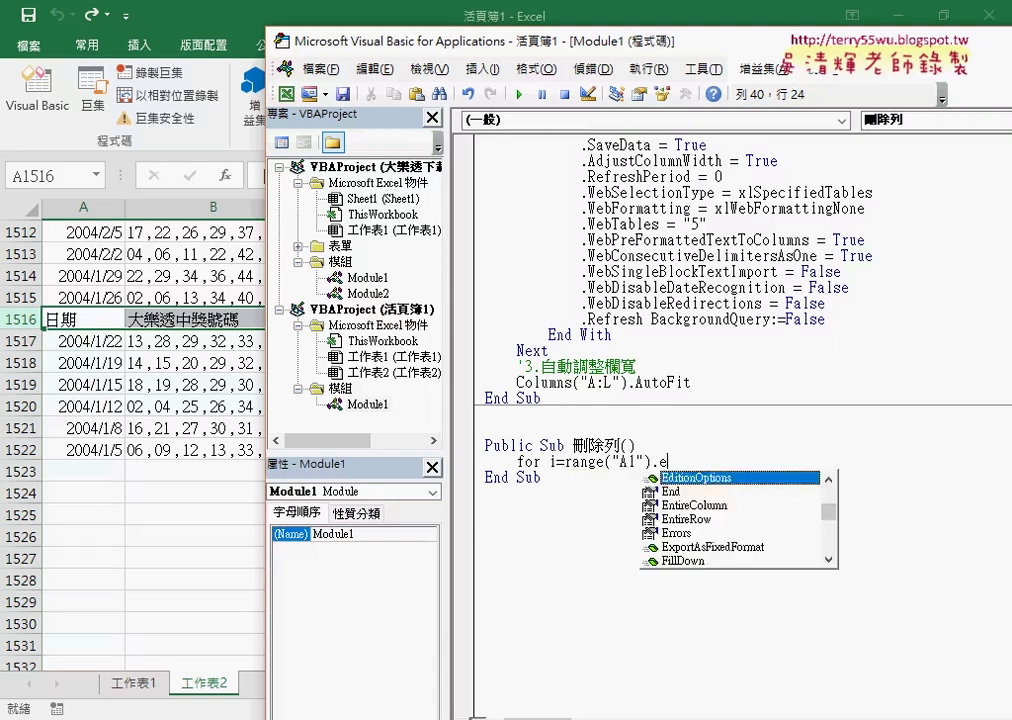
pyautogui.press('space')
pyautogui.write('(')
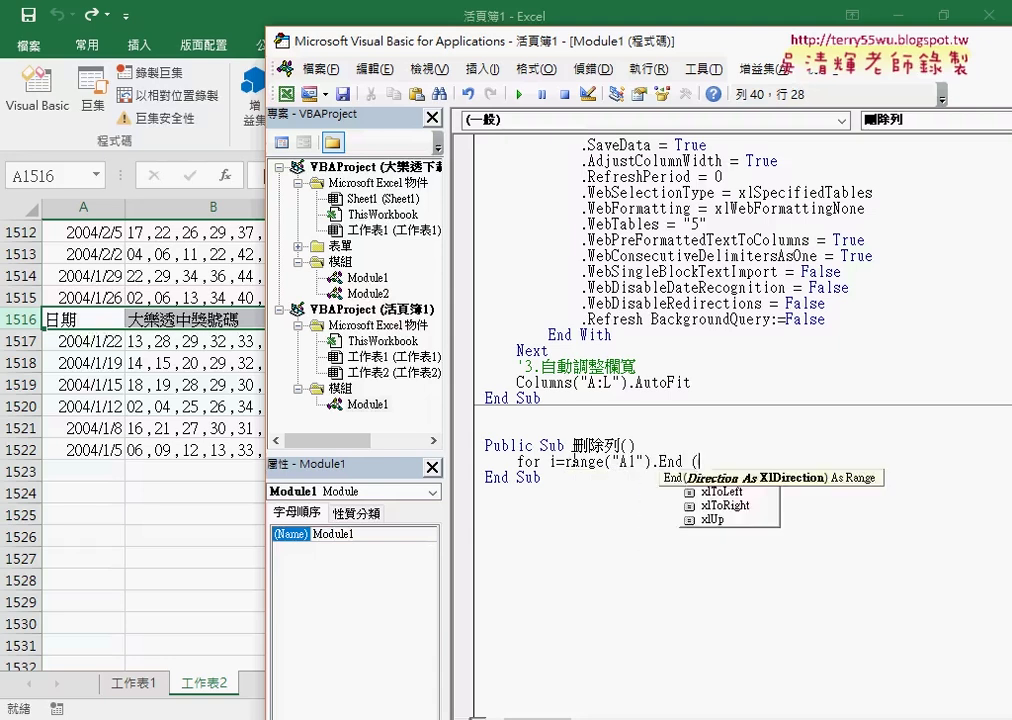
pyautogui.press('space')
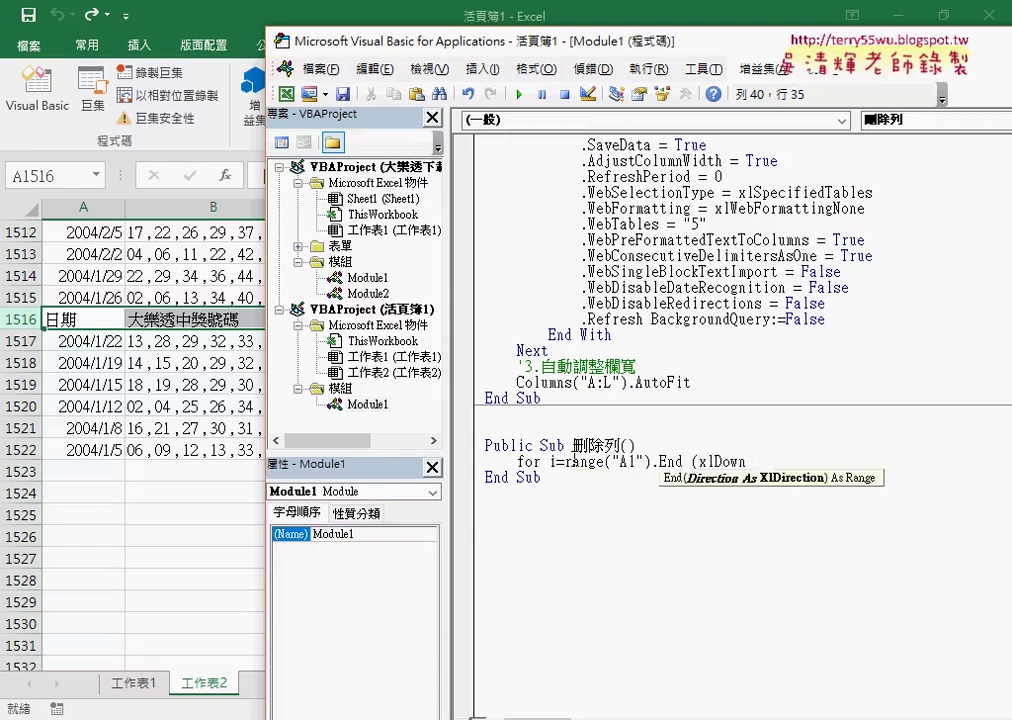
pyautogui.write(').row')
pyautogui.press('space')
pyautogui.write('to 2')
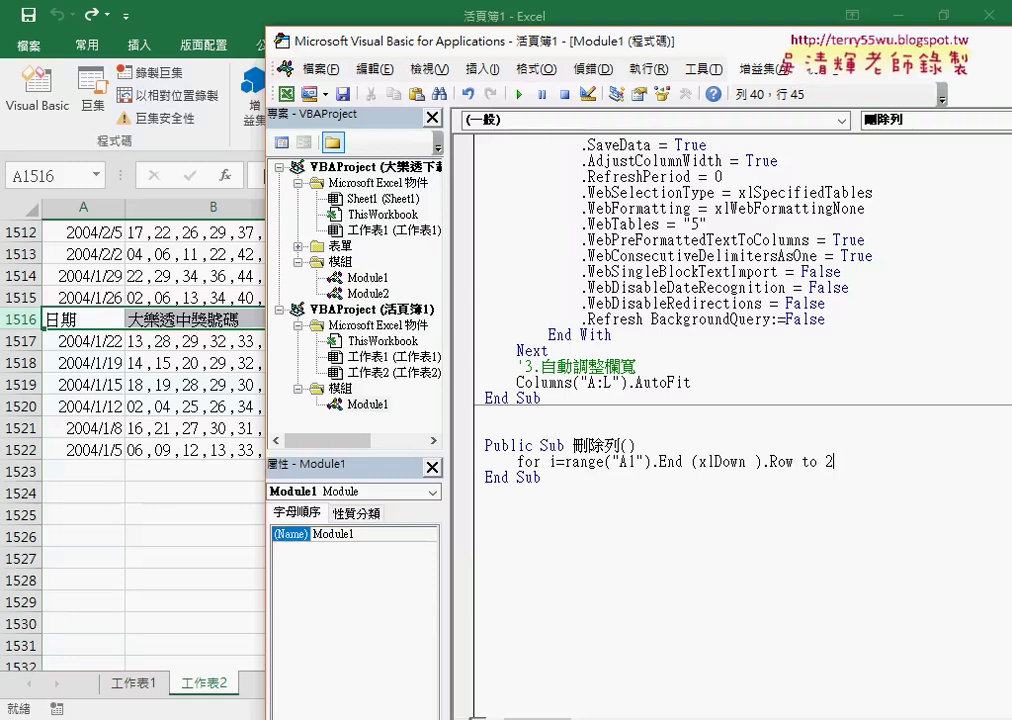
pyautogui.press('Return')
pyautogui.press('Return')
pyautogui.write('next')
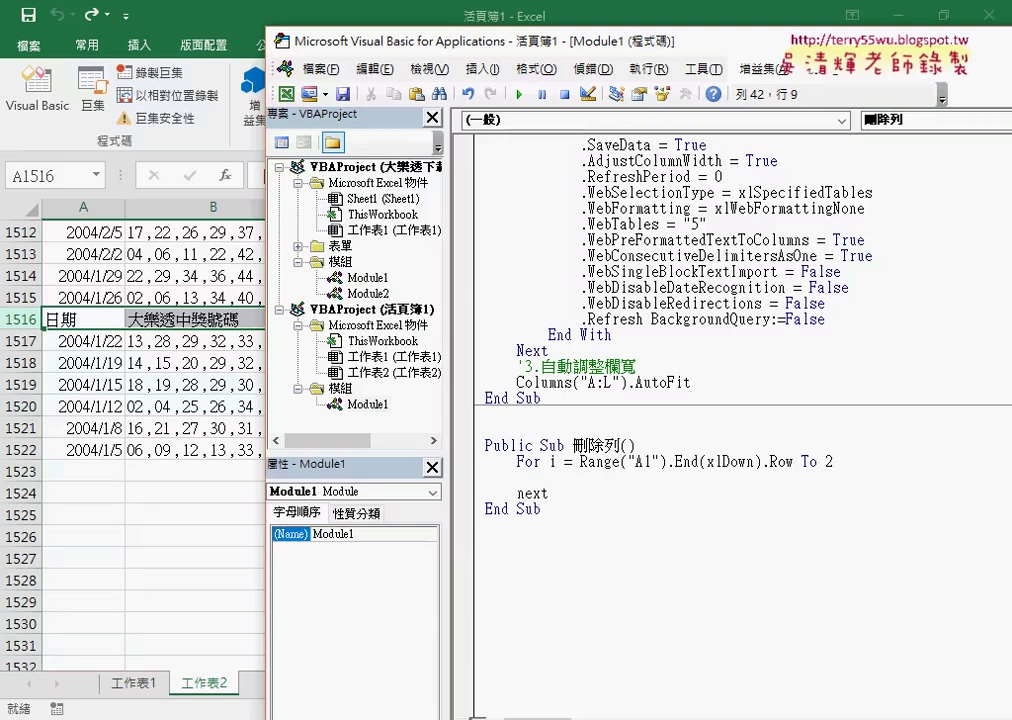
pyautogui.click(707, 548)
# Annotate how the start expression finds last row 1522 in column A, ending at 2
pyautogui.moveTo(580, 461); pyautogui.dragTo(793, 461)
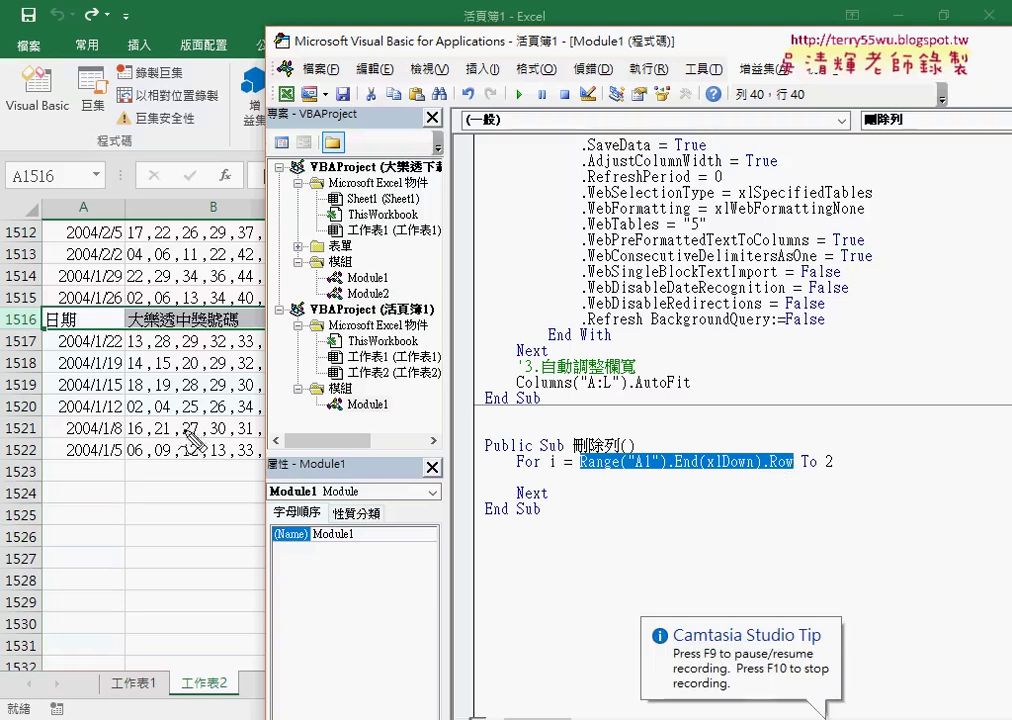
pyautogui.moveTo(95, 258); pyautogui.dragTo(87, 385)
pyautogui.moveTo(40, 438); pyautogui.dragTo(38, 462)
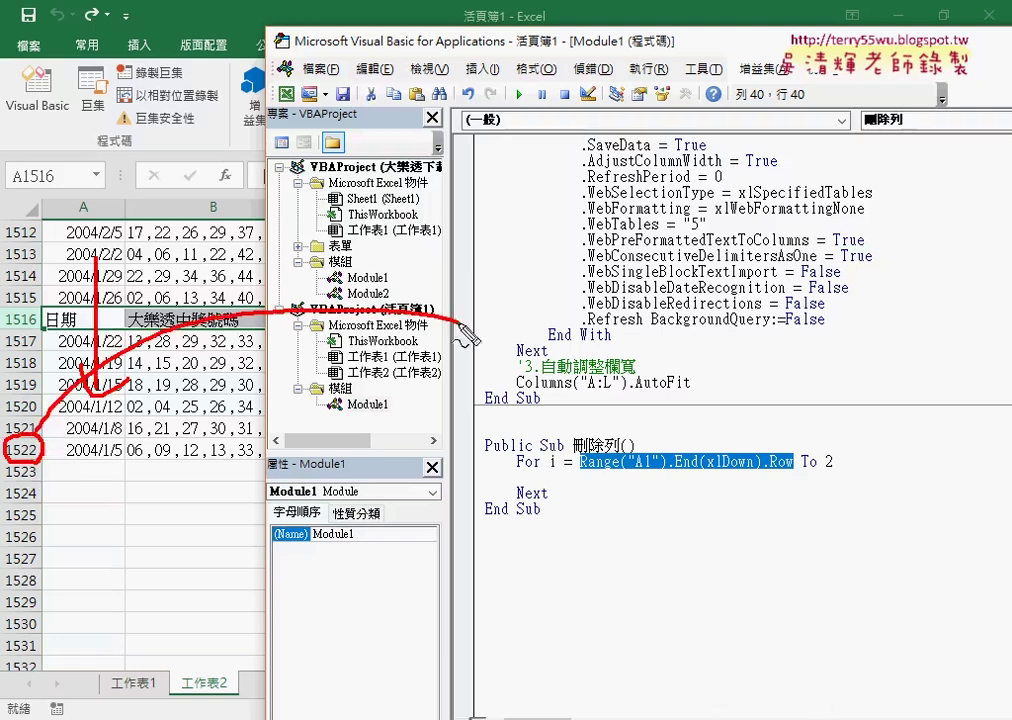
pyautogui.moveTo(43, 443); pyautogui.dragTo(670, 452)
pyautogui.moveTo(581, 466); pyautogui.dragTo(845, 470)
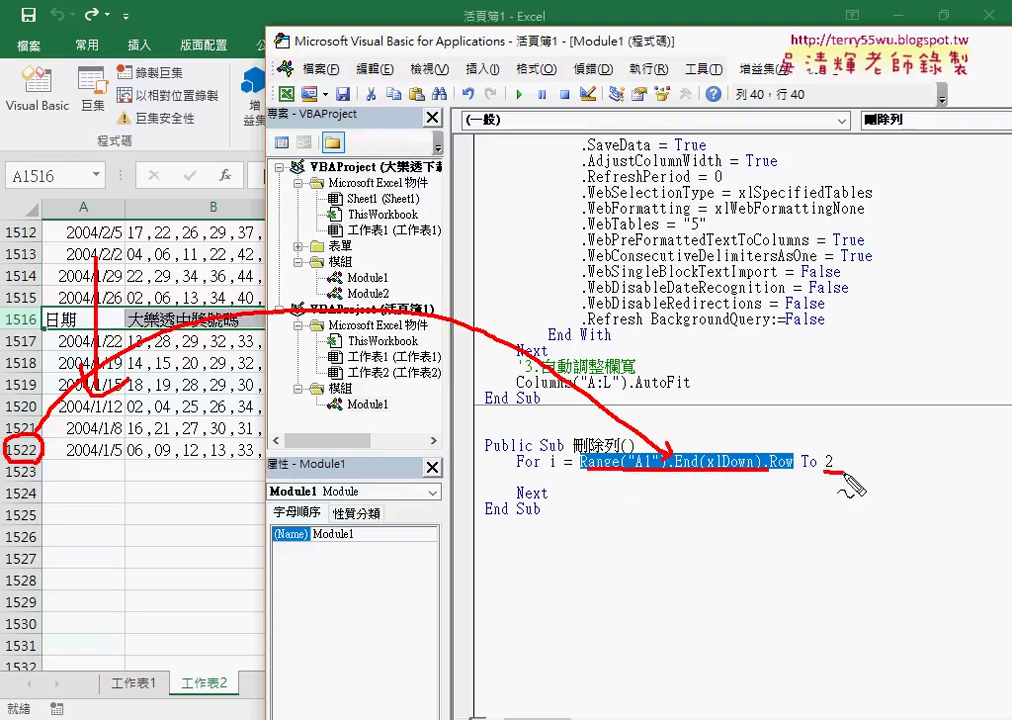
pyautogui.press('Escape')
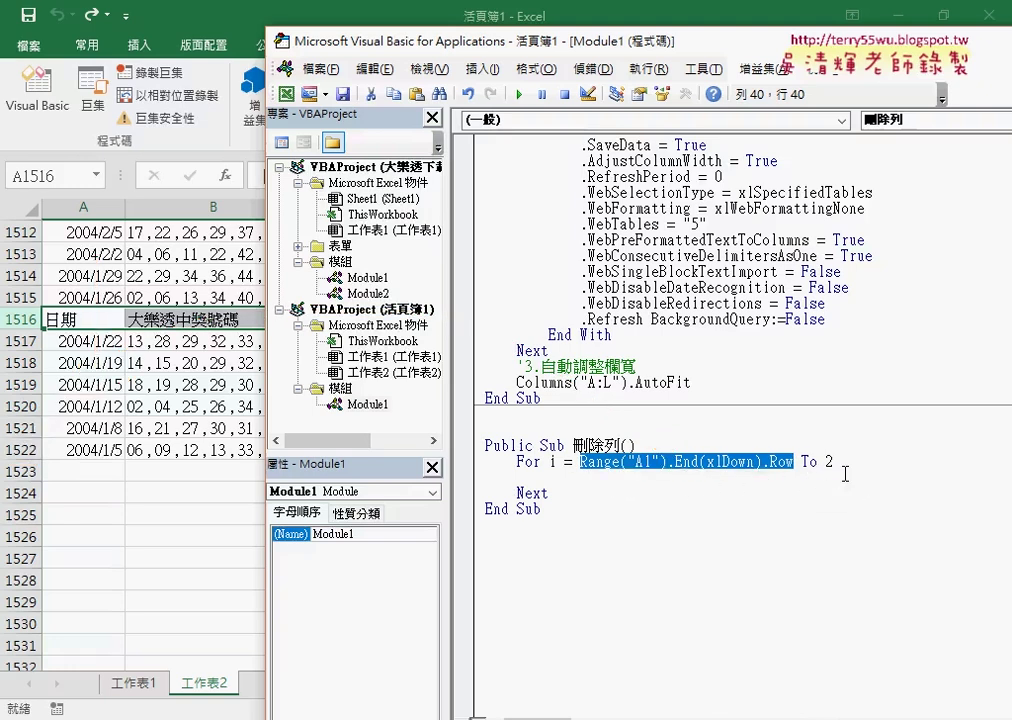
# Append Step -1 to the For line after To 2
pyautogui.click(849, 458)
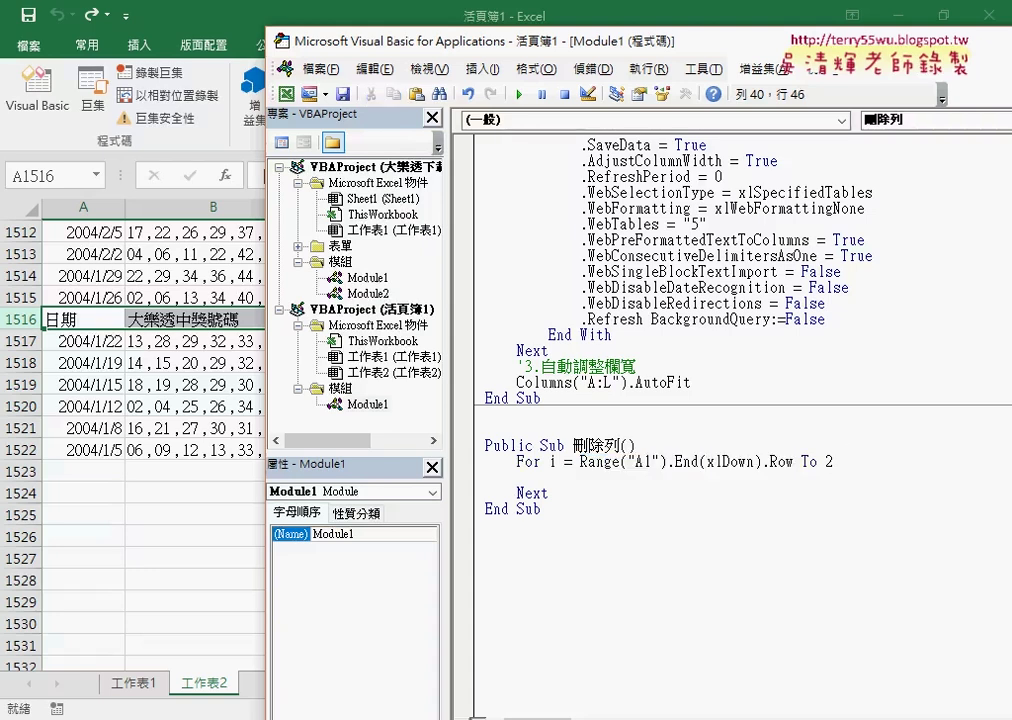
pyautogui.write('step')
pyautogui.write('-1')
pyautogui.click(851, 494)
# Annotate that Step -1 makes the loop move upward from row 1522
pyautogui.moveTo(840, 461); pyautogui.dragTo(898, 461)
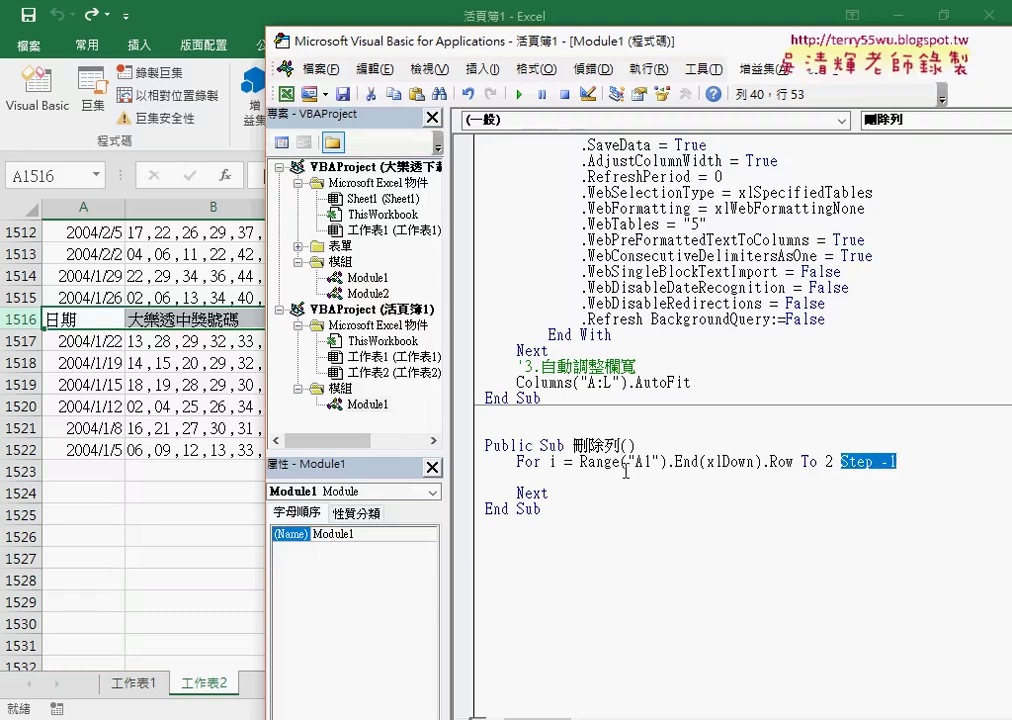
pyautogui.moveTo(580, 462); pyautogui.dragTo(794, 461)
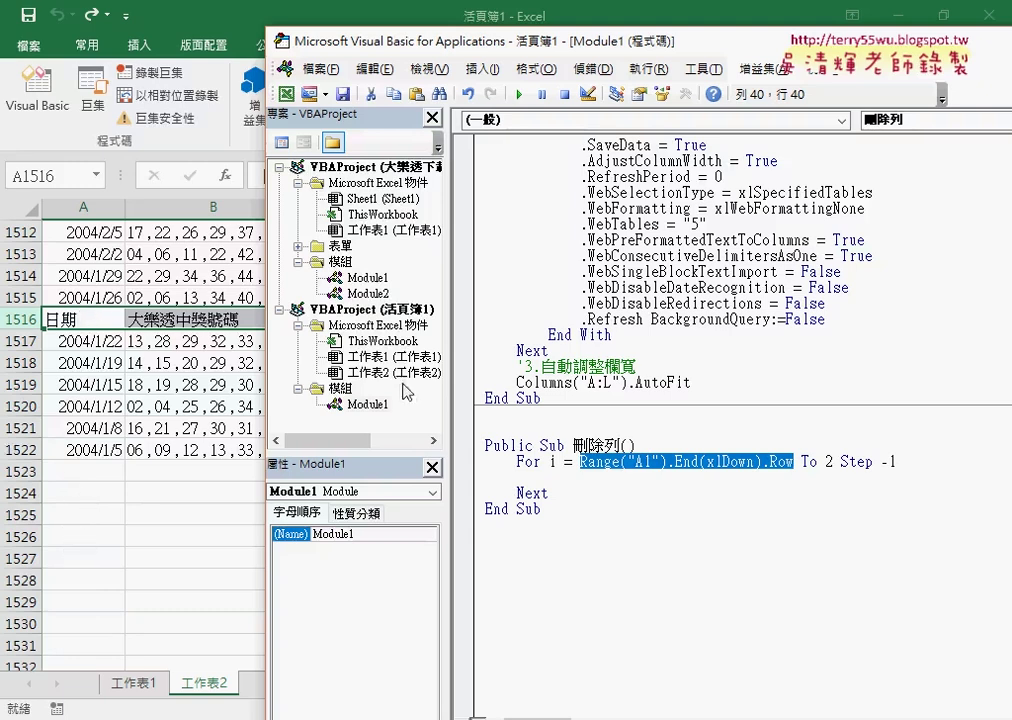
pyautogui.moveTo(841, 461); pyautogui.dragTo(902, 461)
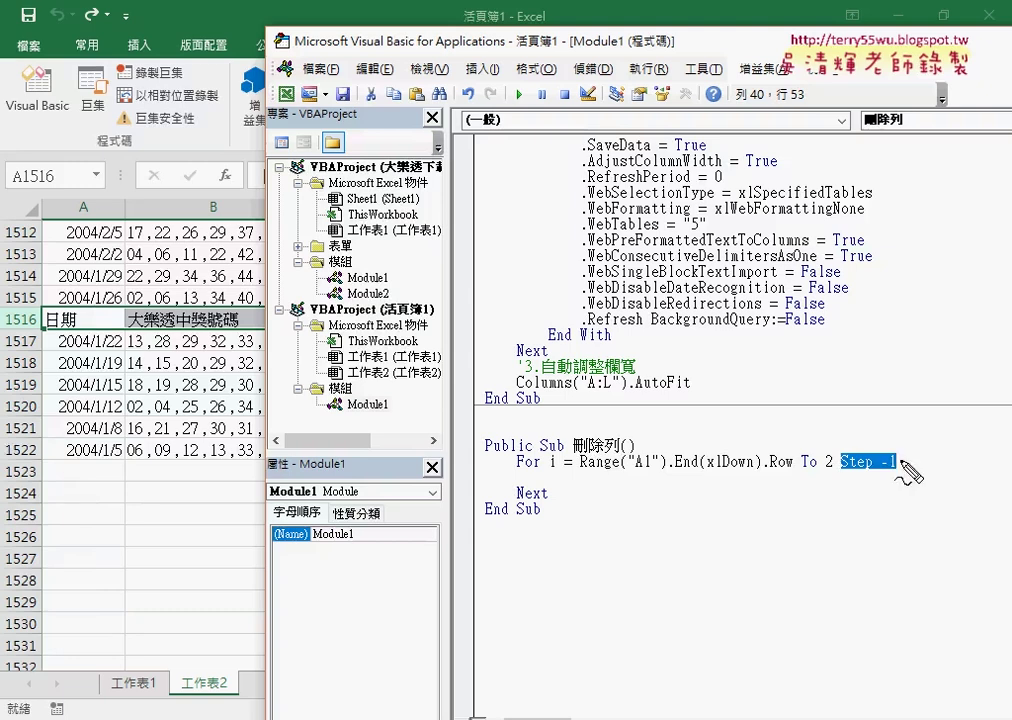
pyautogui.moveTo(38, 460)
pyautogui.mouseDown()
pyautogui.moveTo(5, 460)
pyautogui.moveTo(5, 414)
pyautogui.mouseUp()
pyautogui.moveTo(47, 455)
pyautogui.mouseDown()
pyautogui.moveTo(45, 328)
pyautogui.moveTo(76, 350)
pyautogui.mouseUp()
pyautogui.moveTo(57, 475)
pyautogui.mouseDown()
pyautogui.moveTo(58, 598)
pyautogui.moveTo(85, 576)
pyautogui.mouseUp()
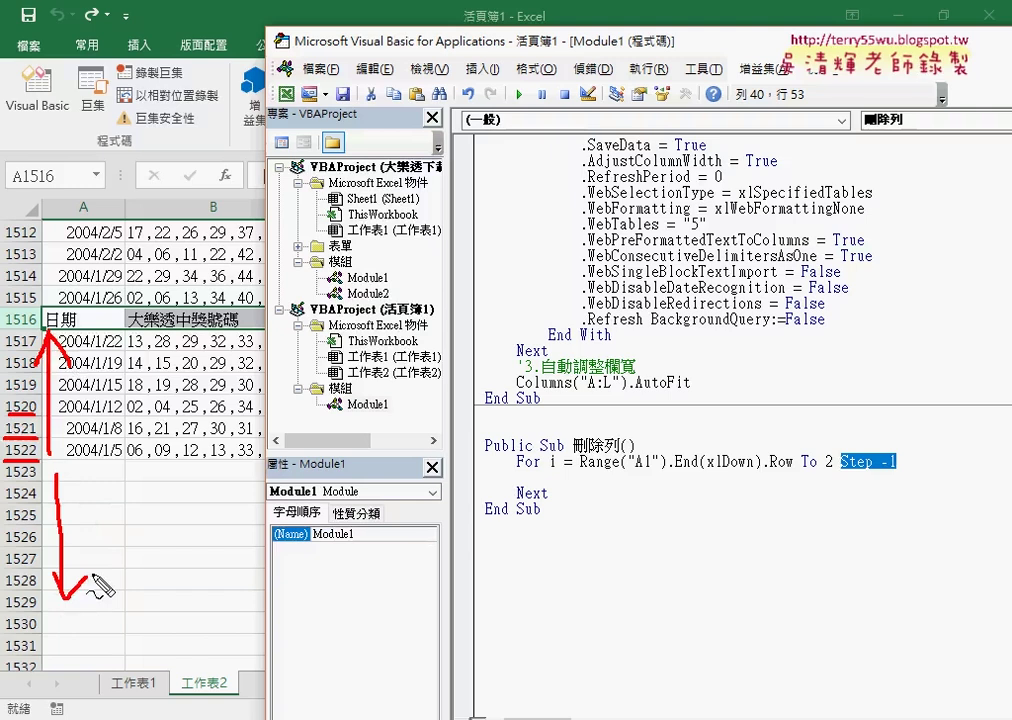
pyautogui.press('Escape')
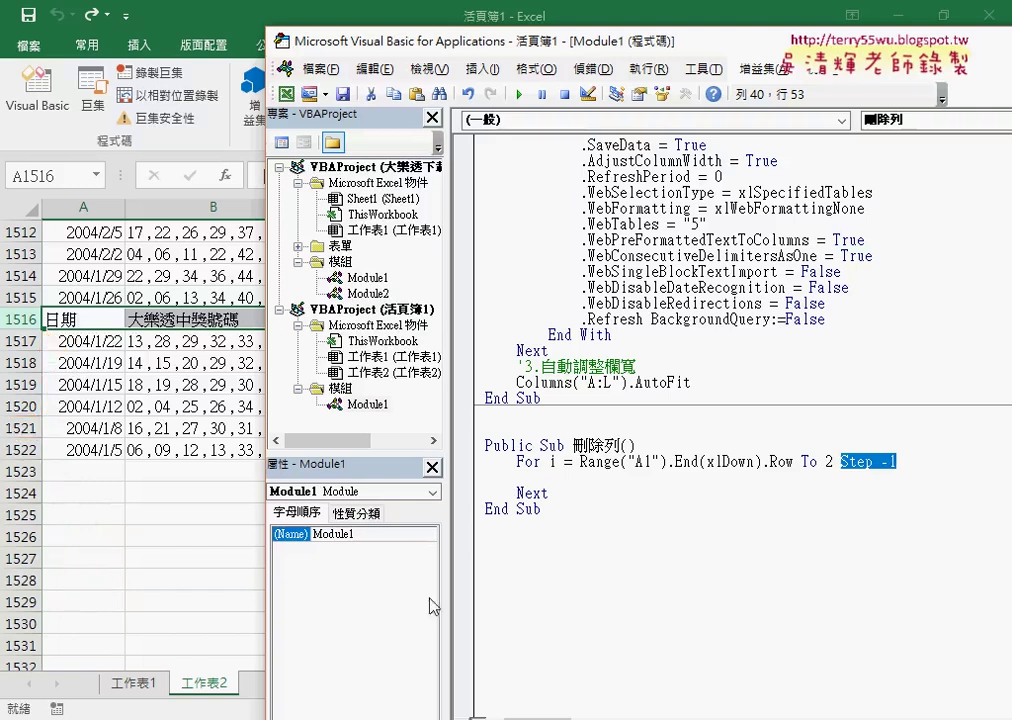
pyautogui.click(673, 480)
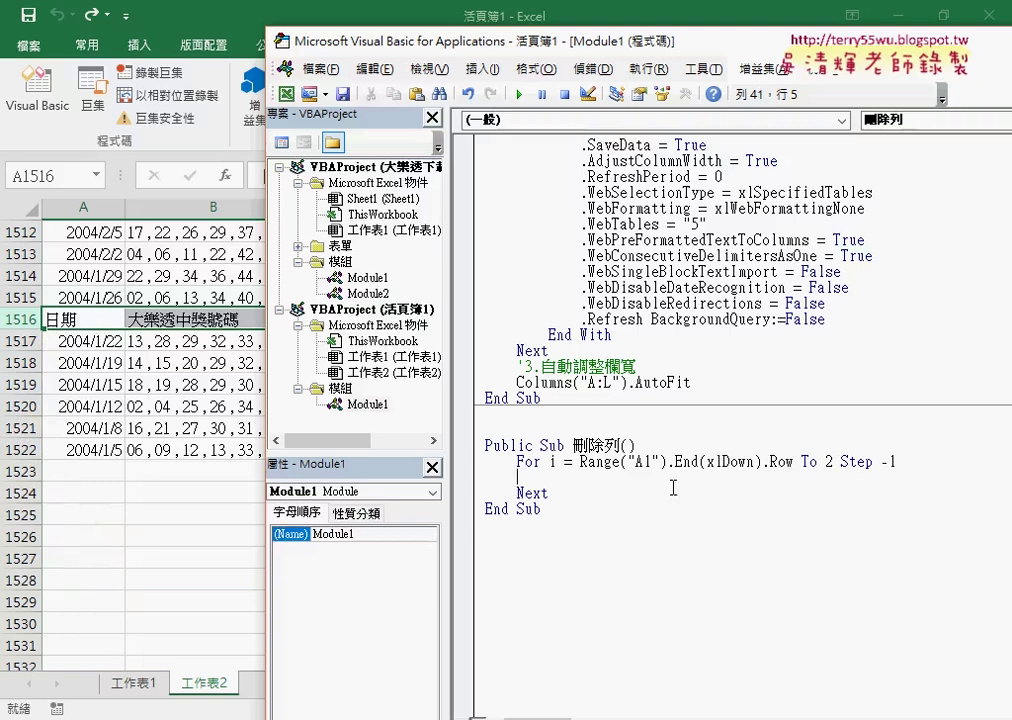
# Write the line If Cells(i, "A") = "日期" Then inside the loop
pyautogui.press('Tab')
pyautogui.write('if ')
pyautogui.write('cells(')
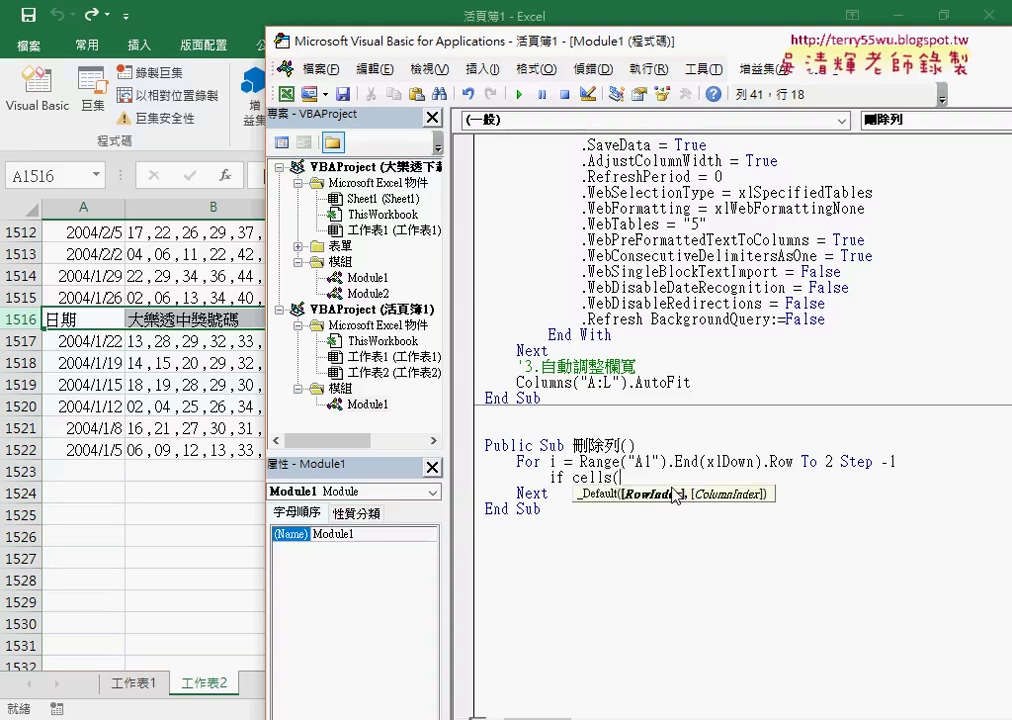
pyautogui.write('i,')
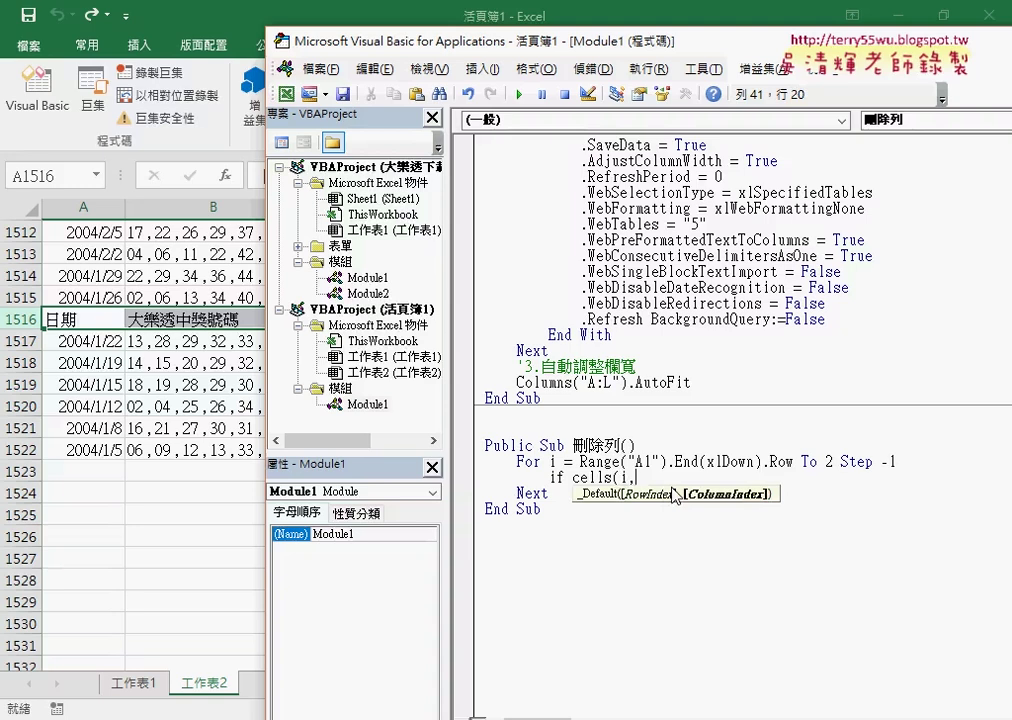
pyautogui.write('"A")=')
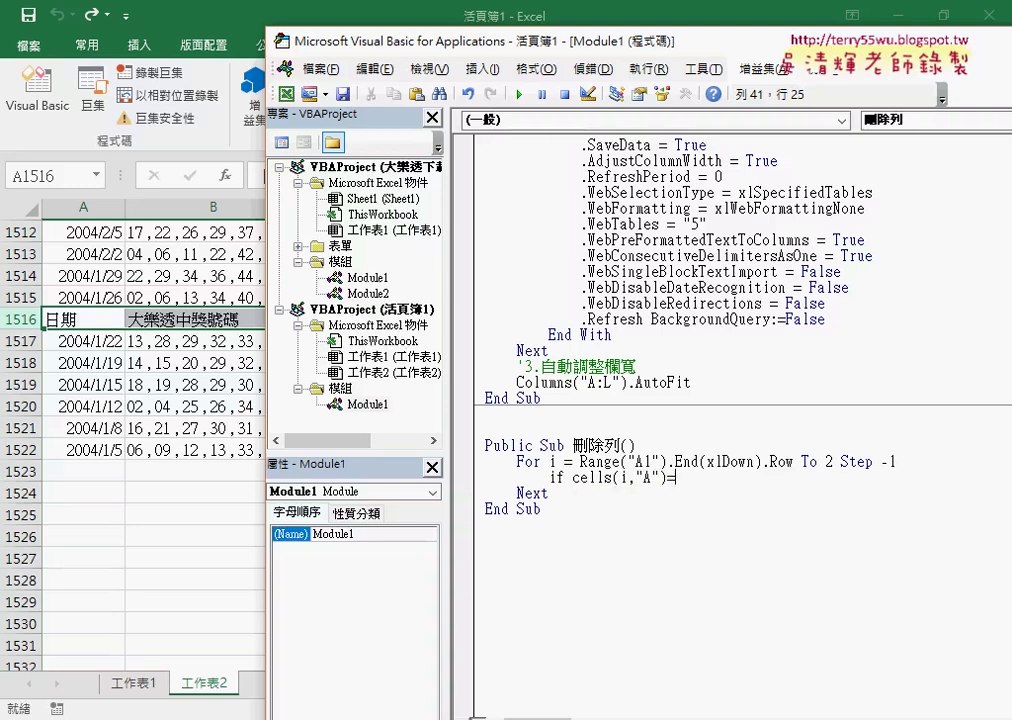
pyautogui.write('""')
pyautogui.press('Left')
pyautogui.write('日')
pyautogui.write('期')
pyautogui.press('Return')
pyautogui.press('Right')
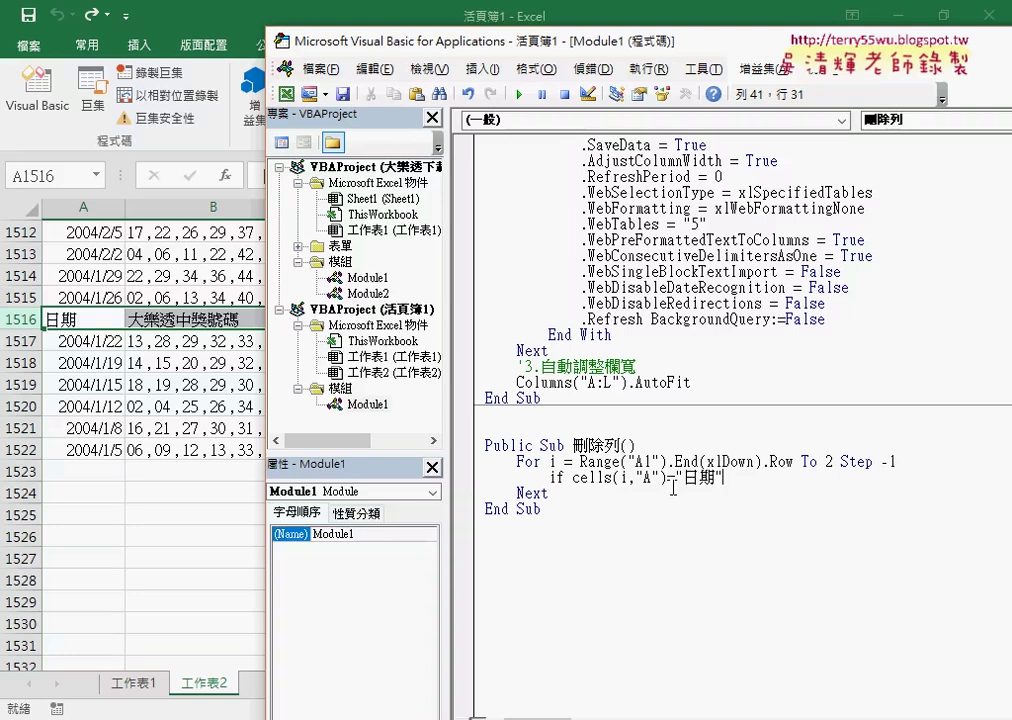
pyautogui.write('ㄏㄧ')
pyautogui.write('ㄋ')
pyautogui.press('BackSpace')
pyautogui.press('BackSpace')
pyautogui.write('then')
pyautogui.press('Return')
pyautogui.press('Return')
# Close the block with End If, dismissing the compile error and fixing the 'end id' typo
pyautogui.write('end id')
pyautogui.press('Return')
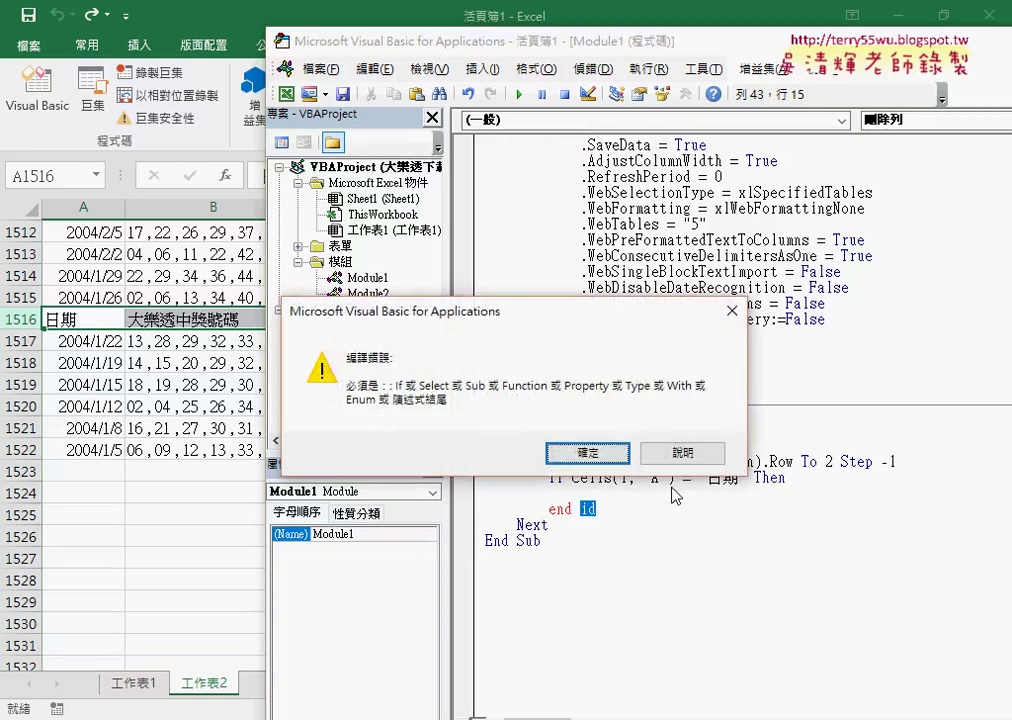
pyautogui.press('Return')
pyautogui.press('BackSpace')
pyautogui.write('f')
pyautogui.click(548, 493)
# Type rows(i).deltet inside the If block and select the stray extra t
pyautogui.write('rows')
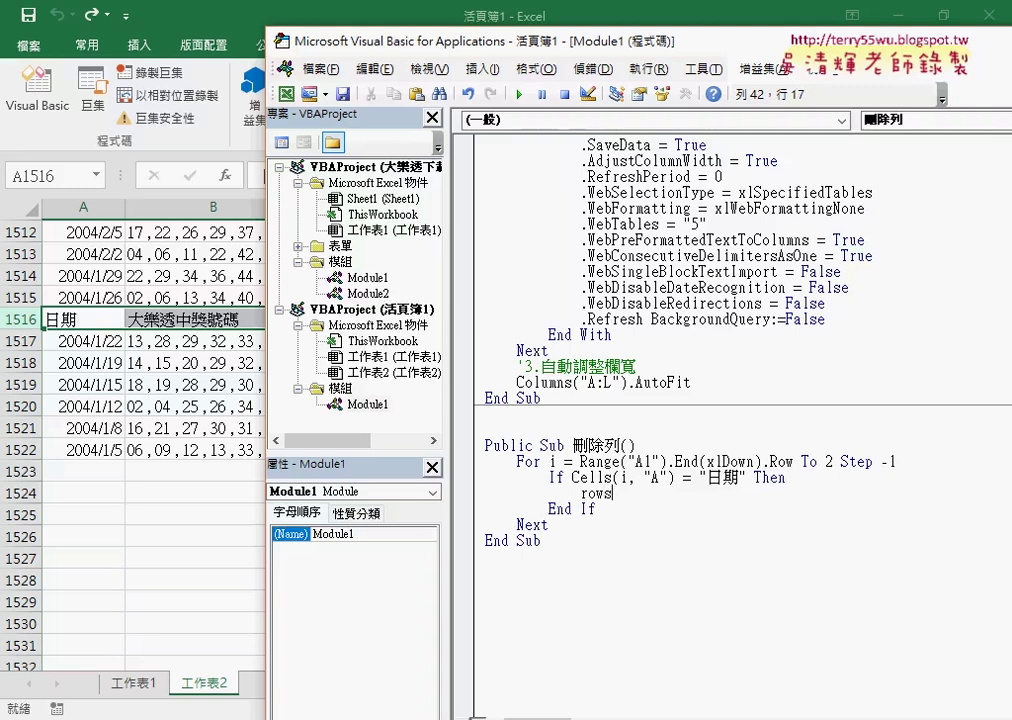
pyautogui.write('(')
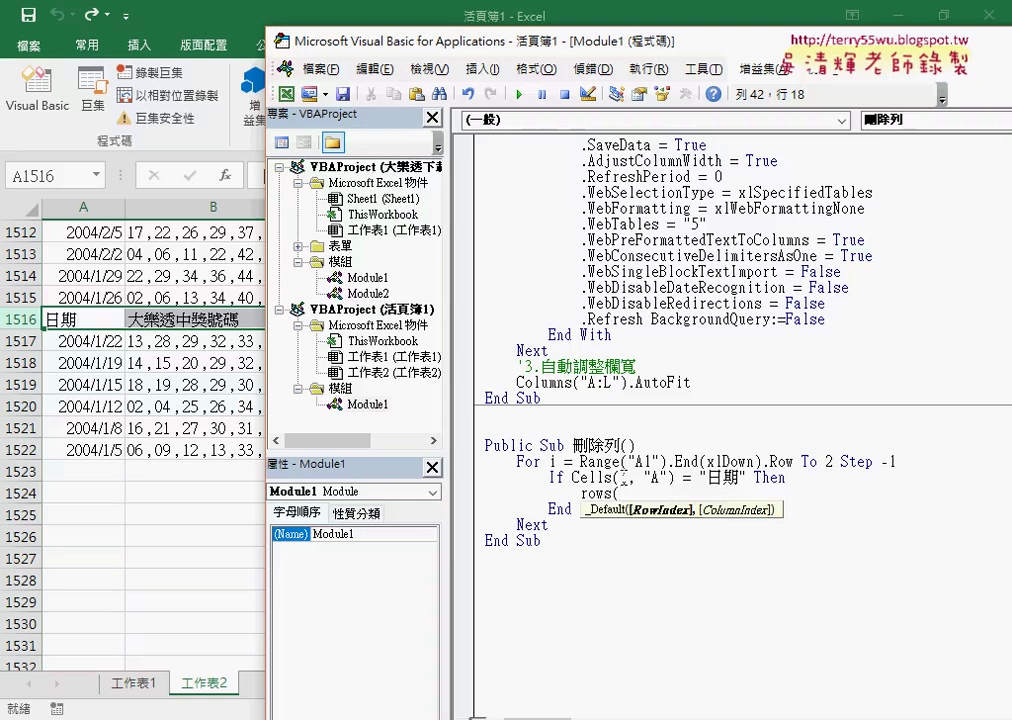
pyautogui.write('i')
pyautogui.write(')')
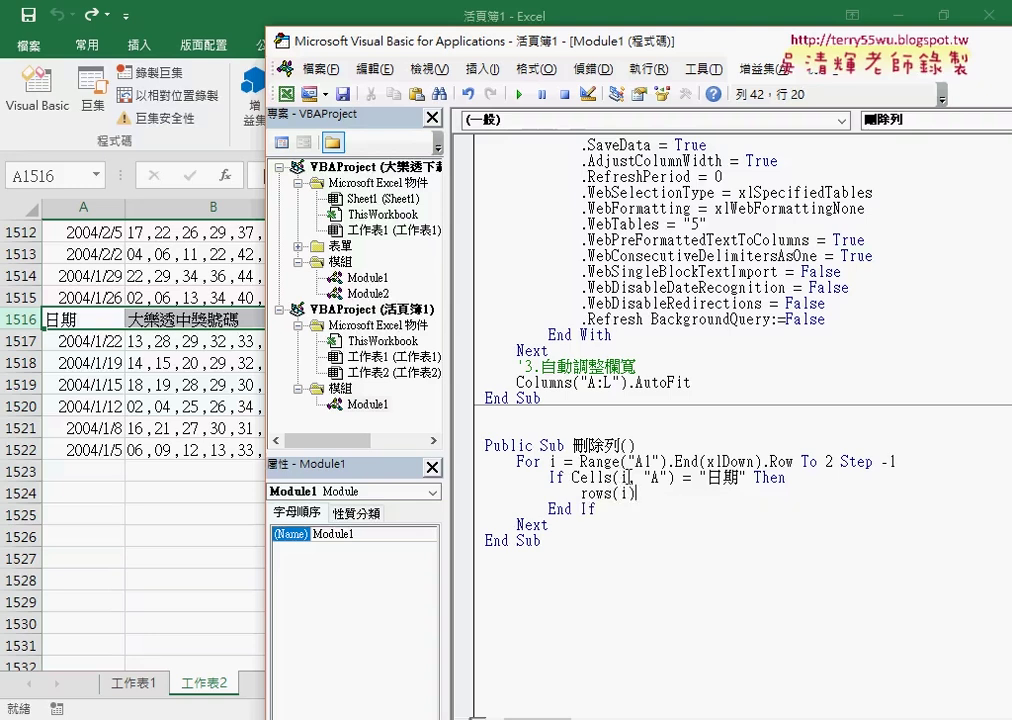
pyautogui.write('.deltet')
pyautogui.press('Down')
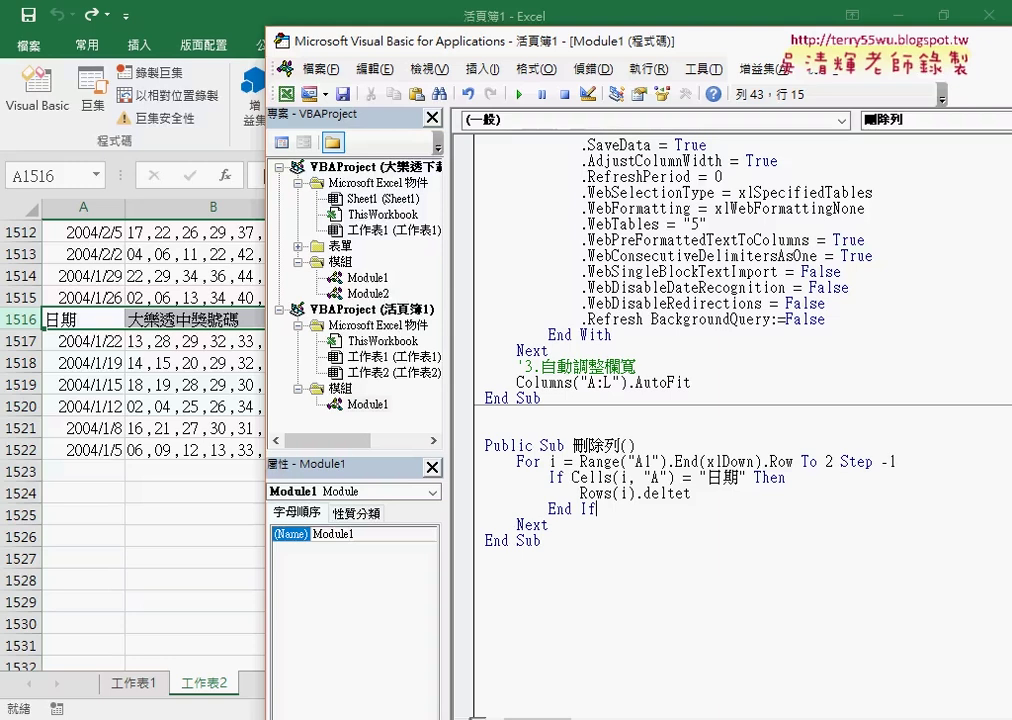
pyautogui.moveTo(667, 492); pyautogui.dragTo(674, 492)
# Correct the misspelled deltet so the statement reads Rows(i).Delete
pyautogui.click(669, 492)
pyautogui.write('e')
pyautogui.press('Right')
pyautogui.press('Right')
pyautogui.press('Delete')
pyautogui.doubleClick(667, 493)
pyautogui.write('Delete')
pyautogui.press('Left')
pyautogui.press('Left')
pyautogui.press('Left')
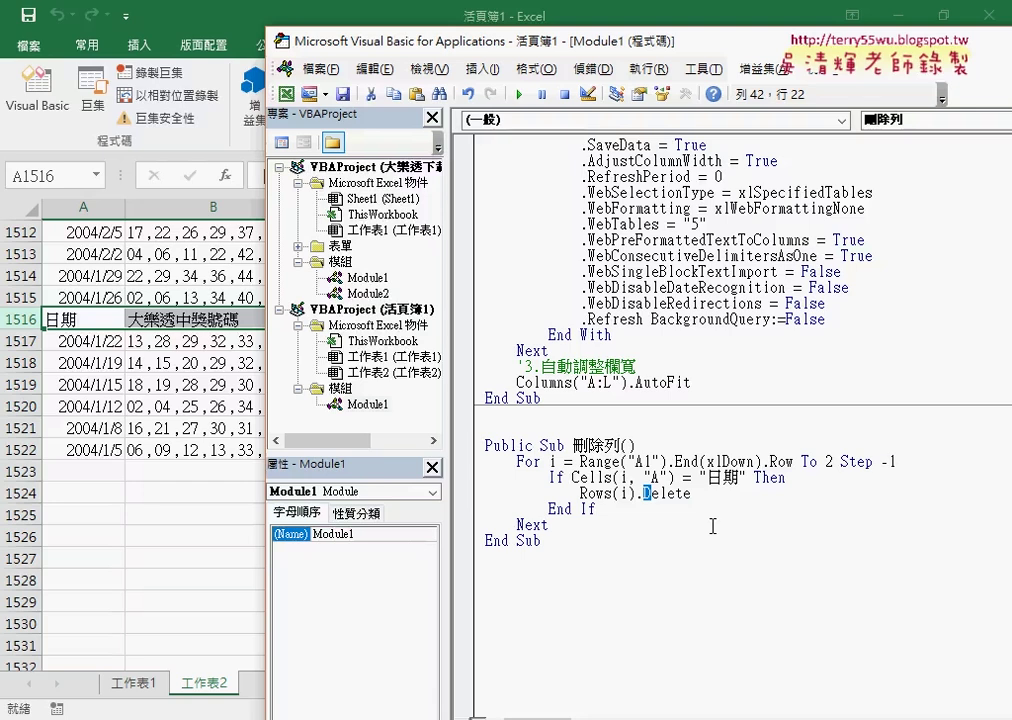
pyautogui.press('Right')
pyautogui.press('Up')
pyautogui.press('Left')
pyautogui.press('Left')
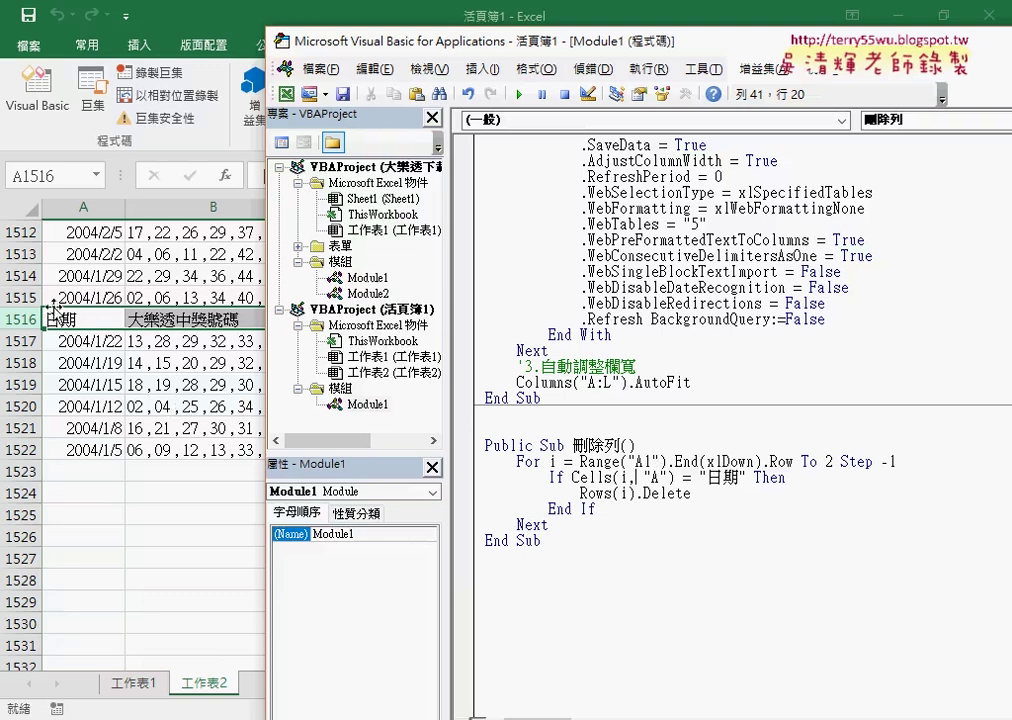
pyautogui.rightClick(86, 318)
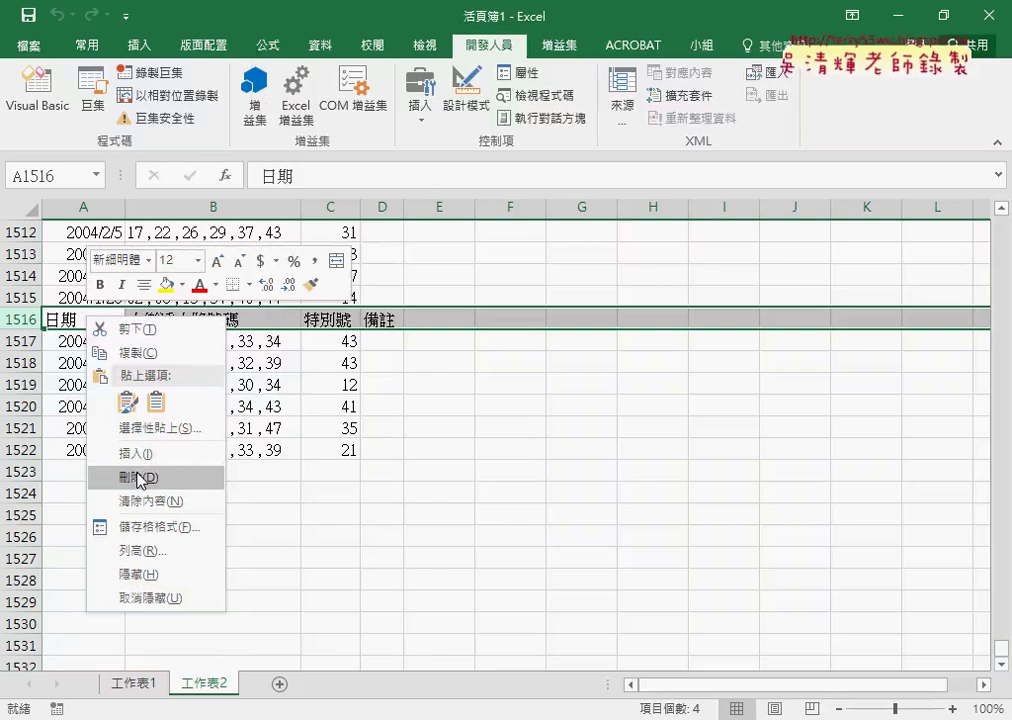
pyautogui.click(402, 413)
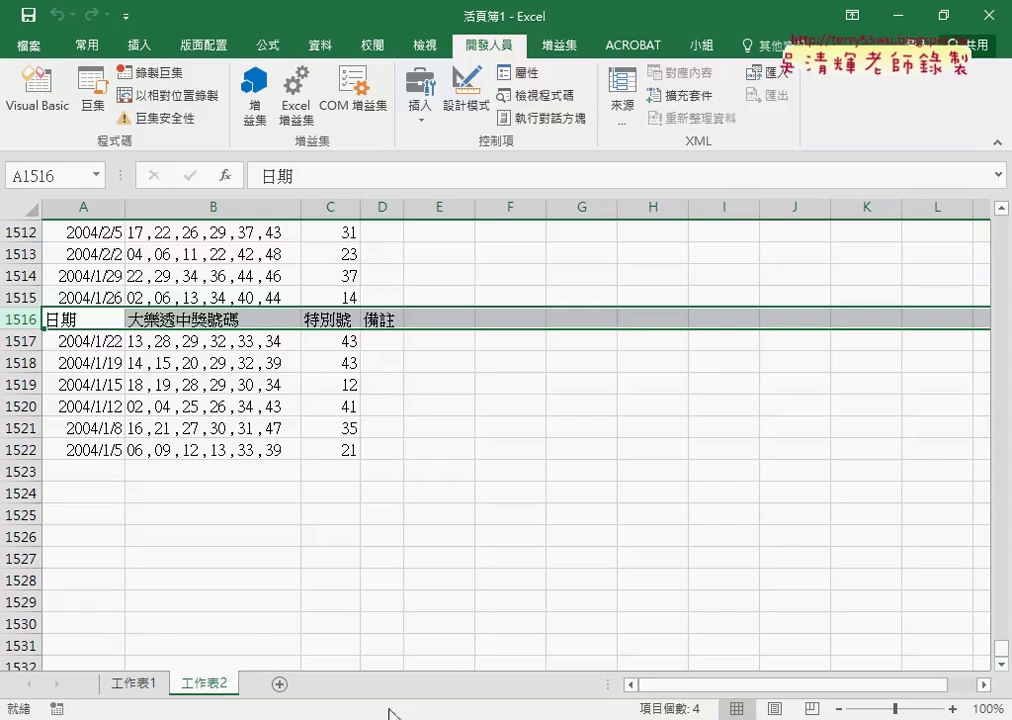
pyautogui.click(813, 621)
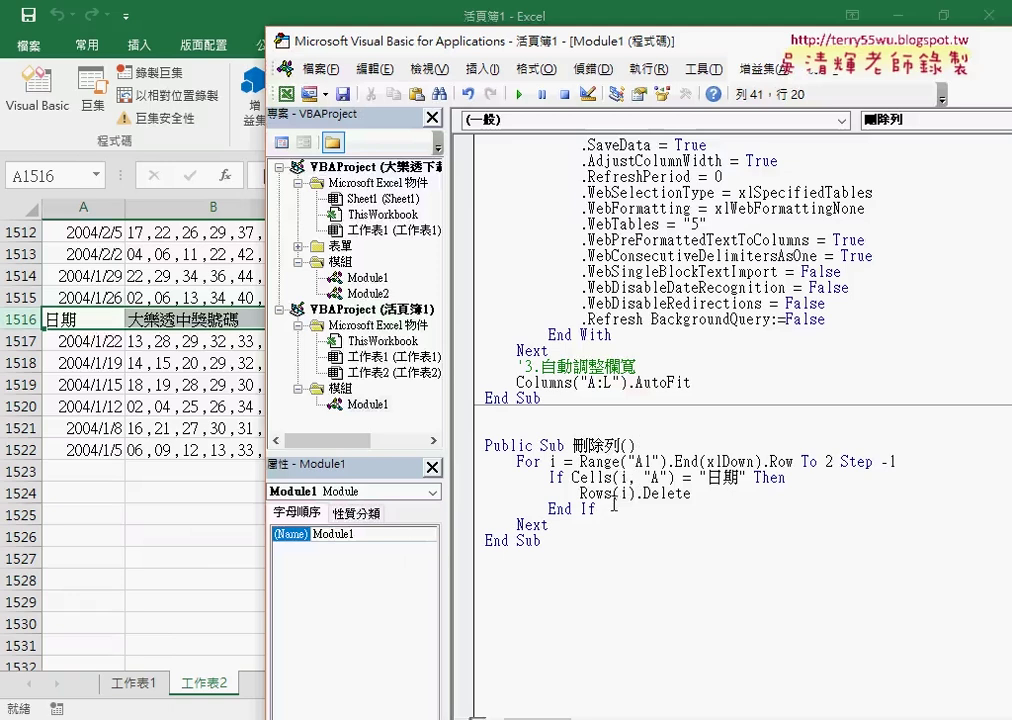
# Step through the 刪除列 loop with F8, checking i and the cell values per row
pyautogui.click(636, 477)
pyautogui.press('F8')
pyautogui.press('F8')
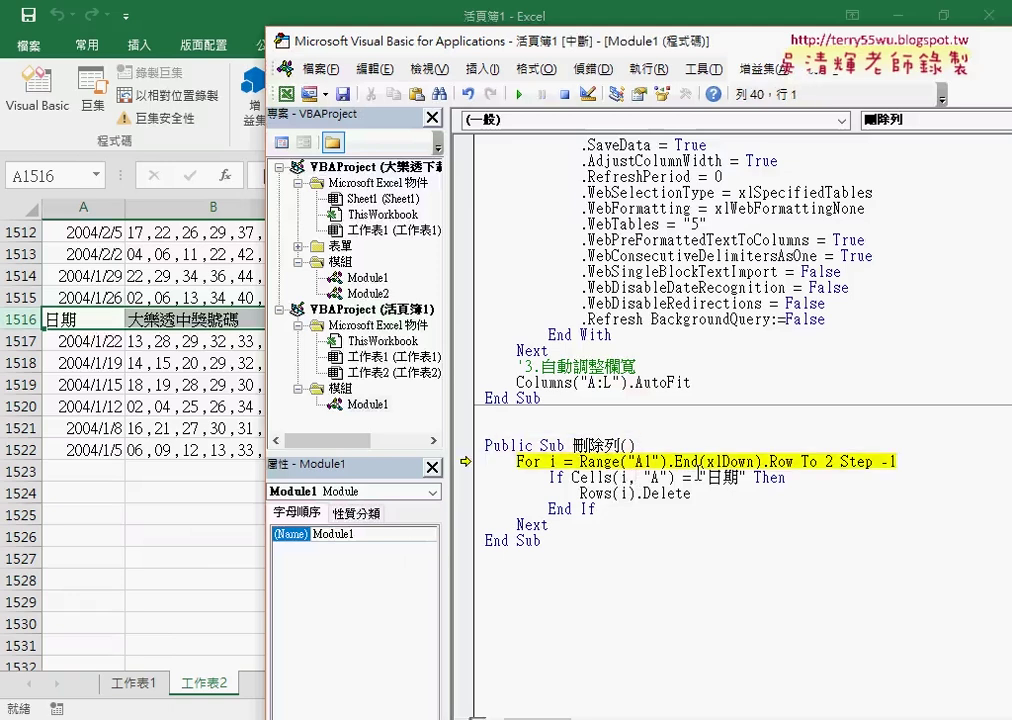
pyautogui.press('F8')
pyautogui.moveTo(540, 462)
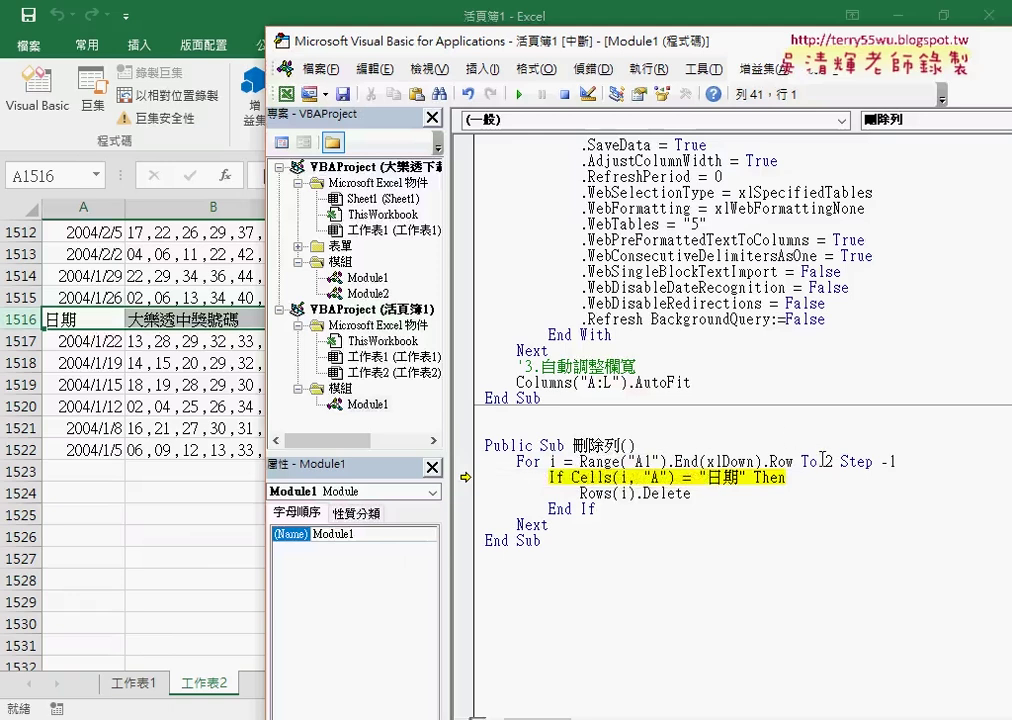
pyautogui.moveTo(624, 480)
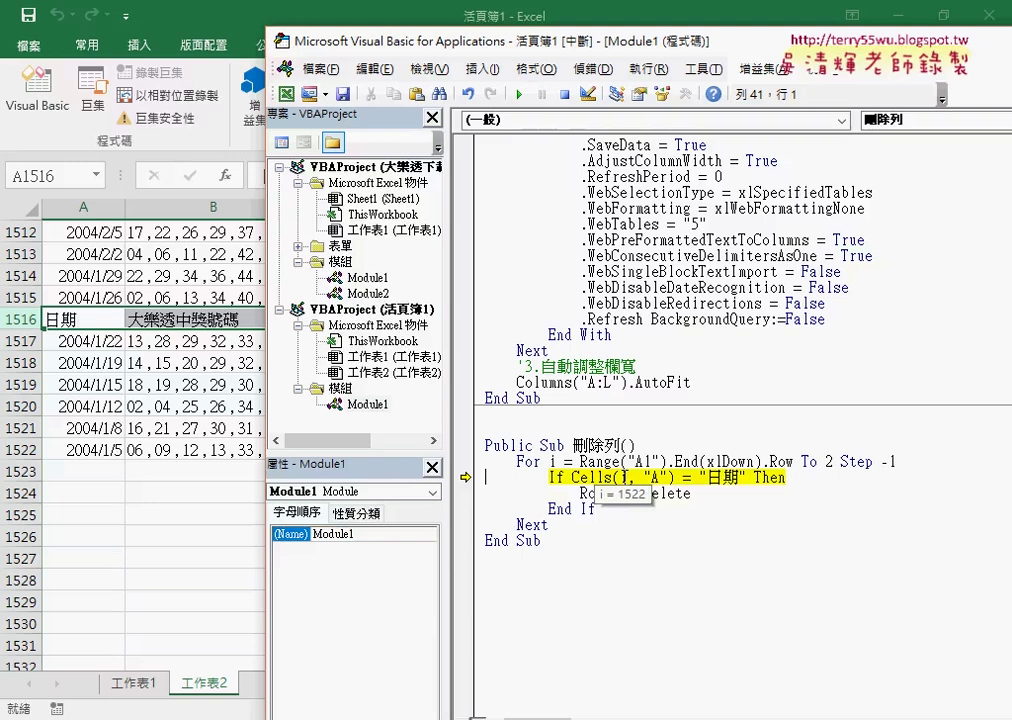
pyautogui.moveTo(573, 479)
pyautogui.press('F8')
pyautogui.press('F8')
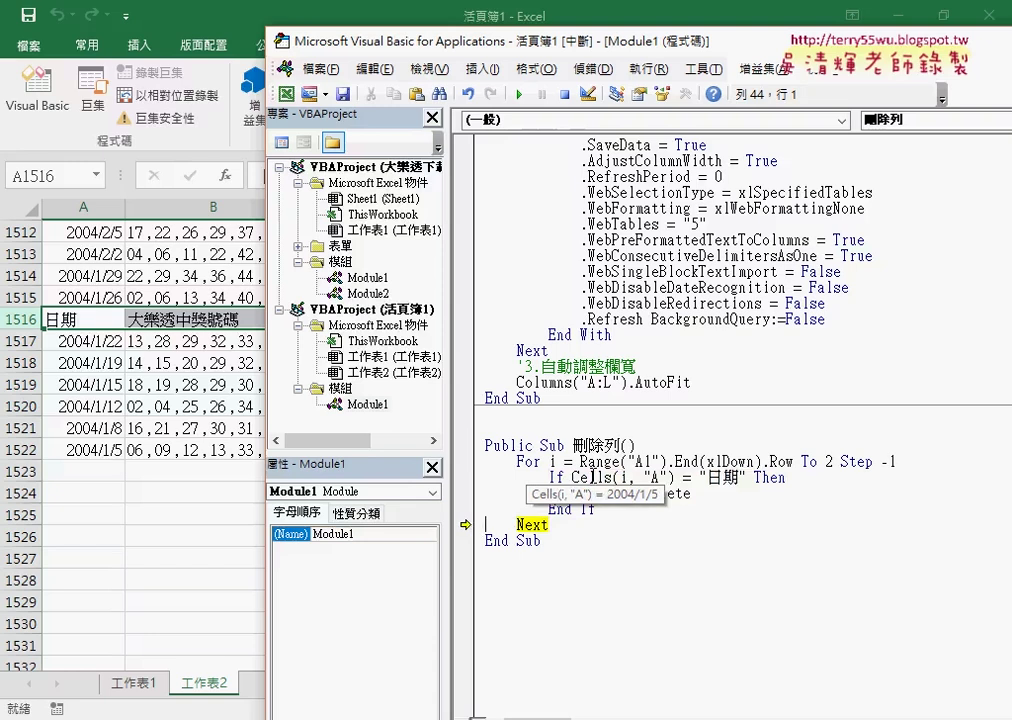
pyautogui.press('F8')
pyautogui.press('F8')
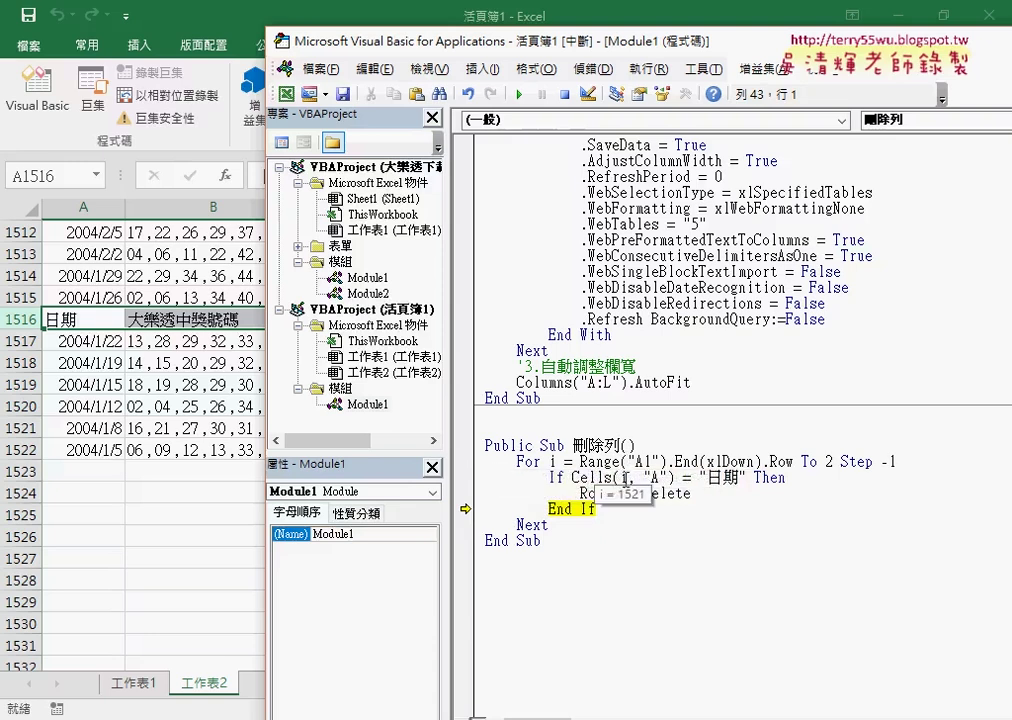
pyautogui.press('F8')
pyautogui.press('F8')
pyautogui.press('F8')
pyautogui.press('F8')
pyautogui.press('F8')
pyautogui.press('F8')
pyautogui.press('F8')
pyautogui.press('F8')
pyautogui.press('F8')
pyautogui.press('F8')
pyautogui.press('F8')
pyautogui.press('F8')
pyautogui.press('F8')
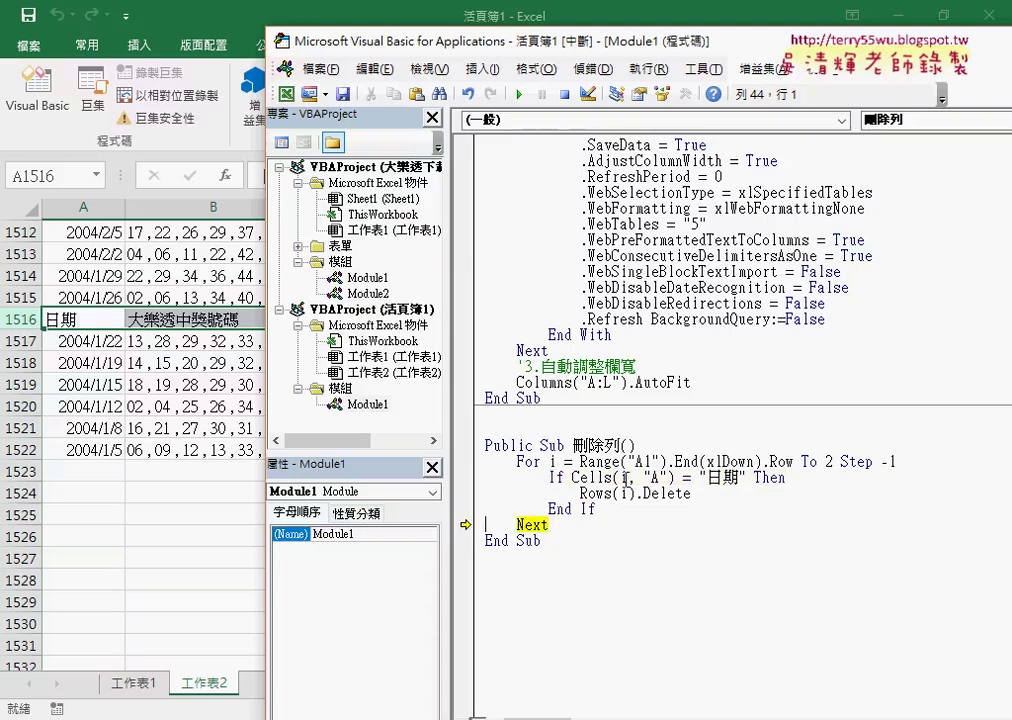
pyautogui.press('F8')
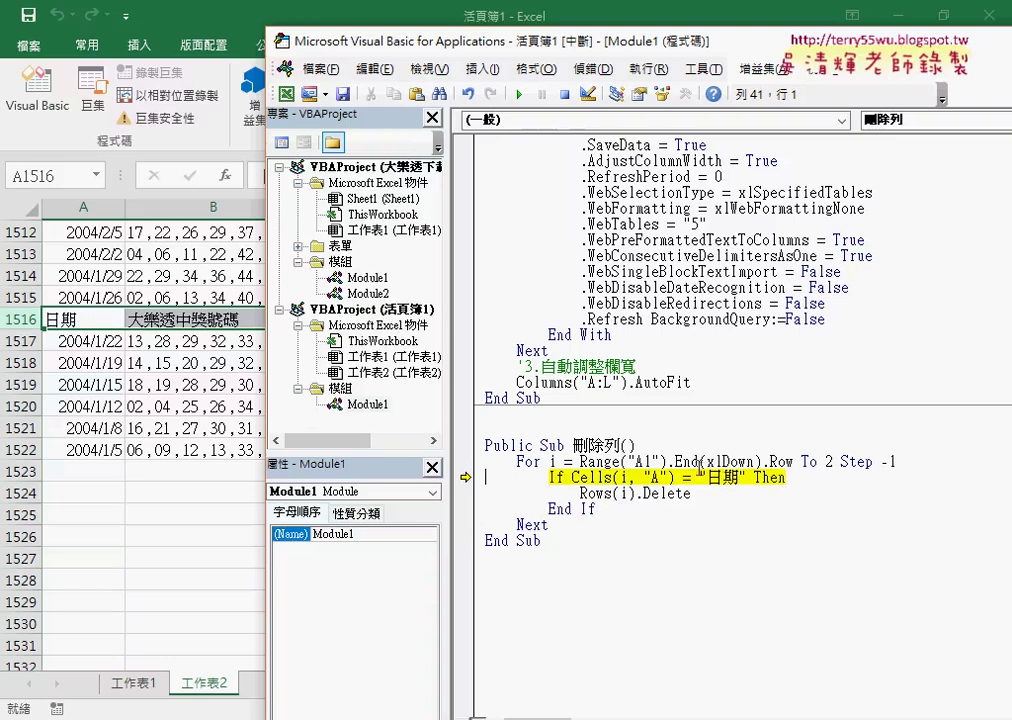
# Confirm the 日期 comparison is True and step over Rows(i).Delete, removing row 1516
pyautogui.moveTo(572, 478); pyautogui.dragTo(747, 478)
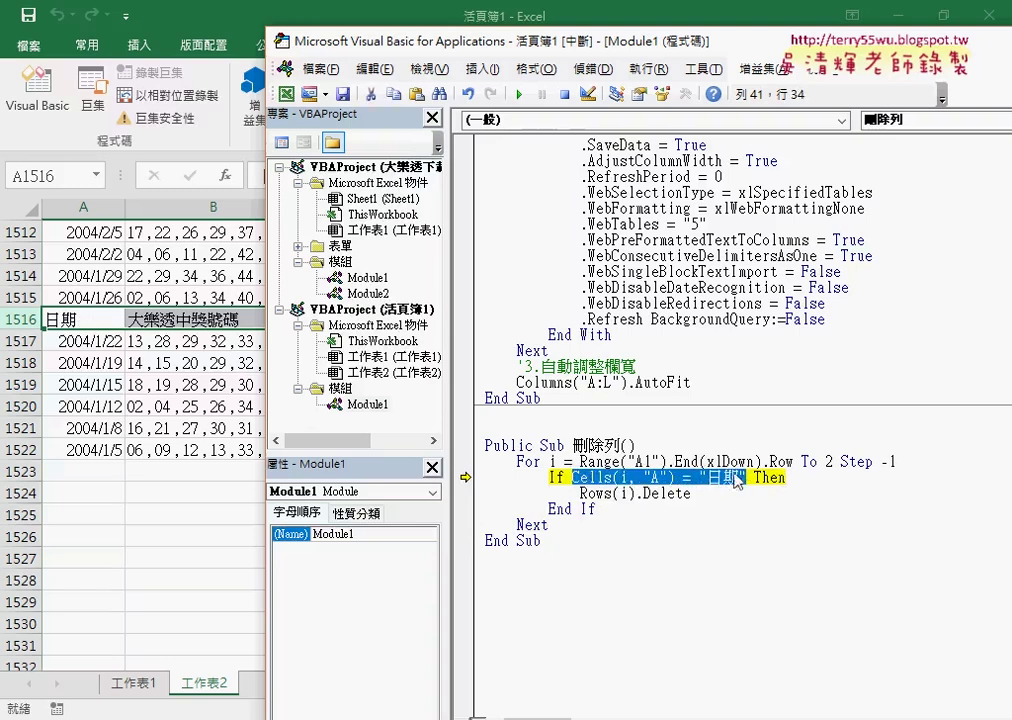
pyautogui.moveTo(705, 483)
pyautogui.press('F8')
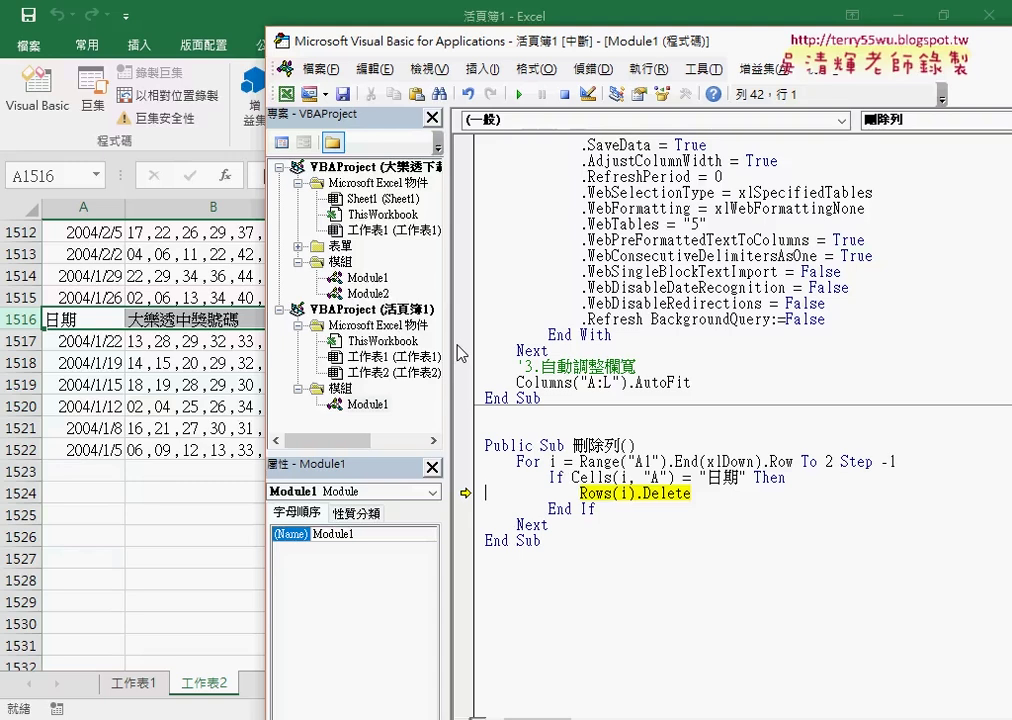
pyautogui.press('F8')
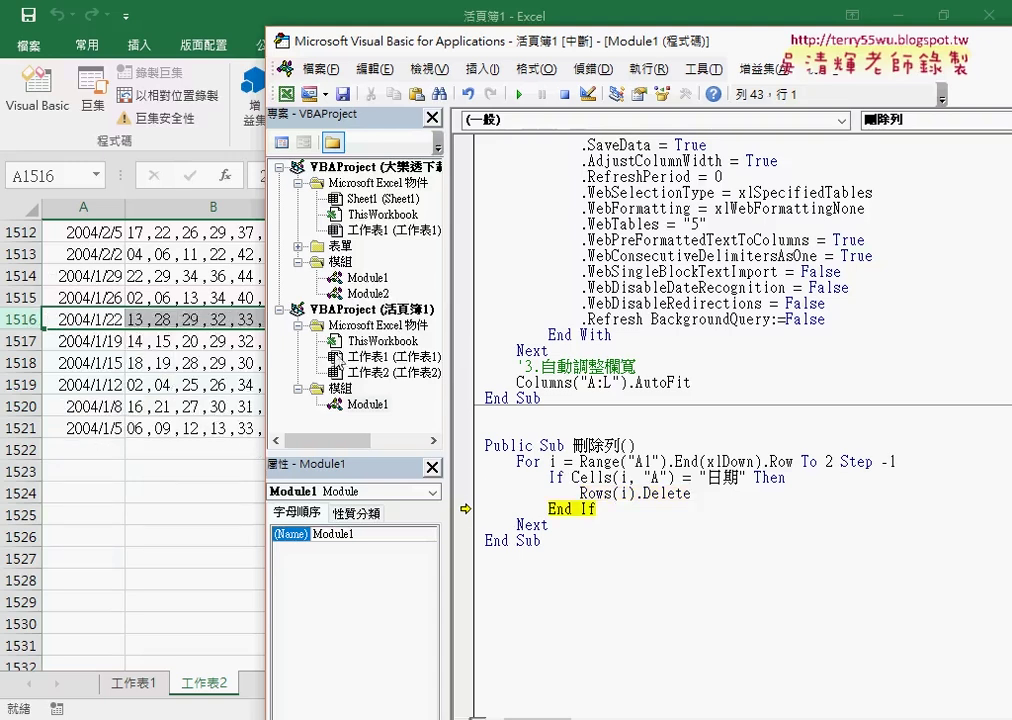
pyautogui.press('F8')
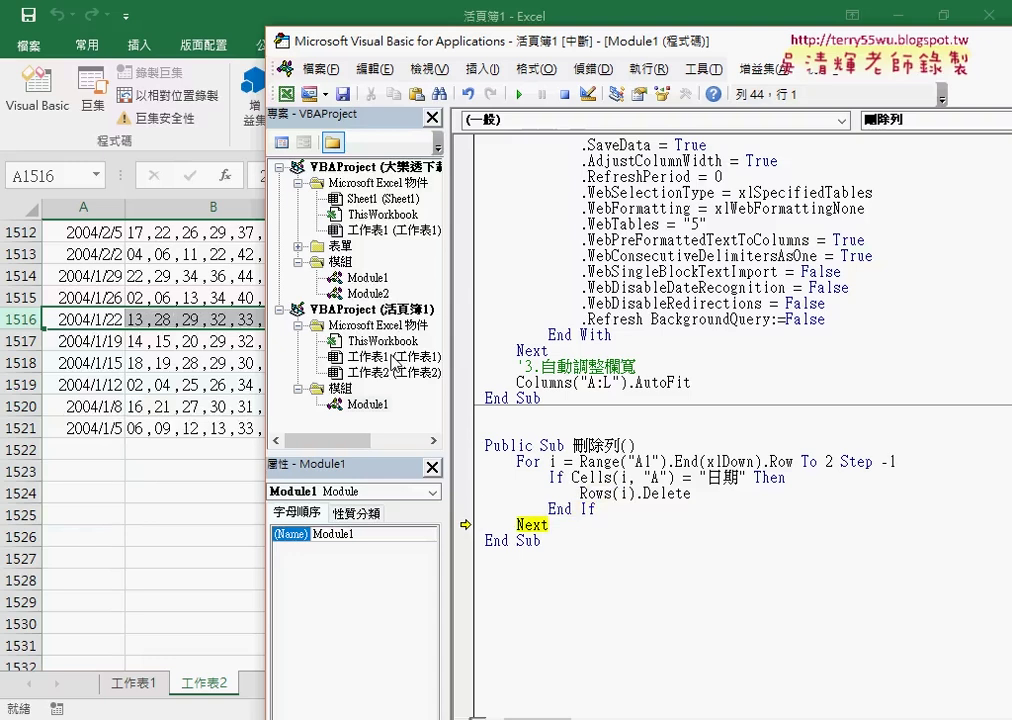
pyautogui.press('F8')
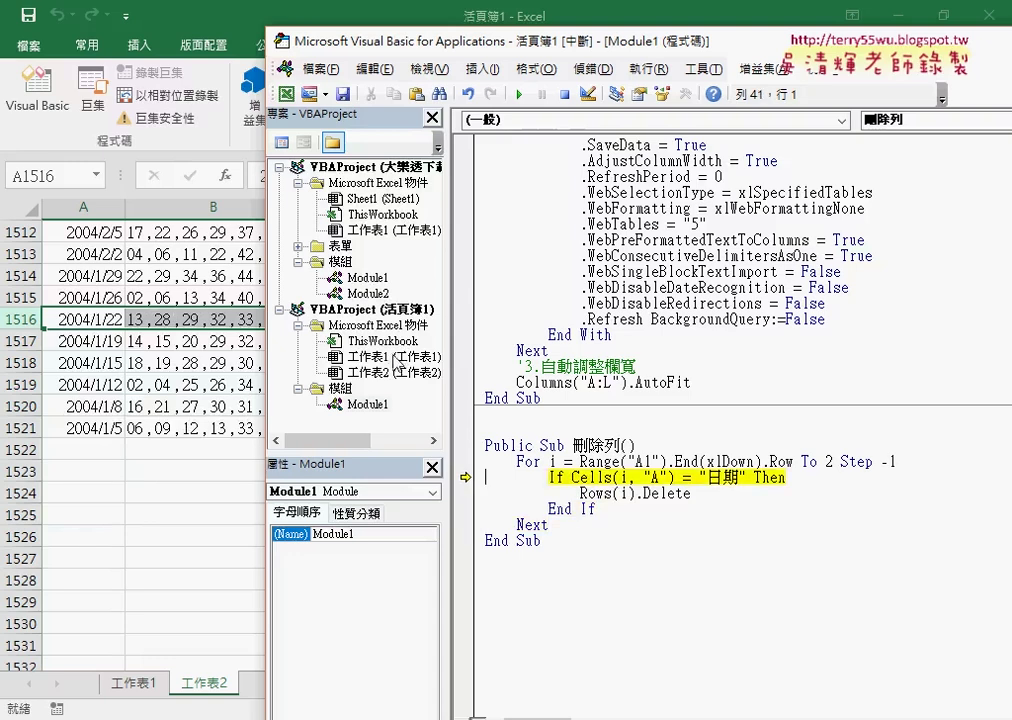
pyautogui.moveTo(555, 462)
# Resume the paused 刪除列 macro so it finishes removing the 日期 header rows
pyautogui.click(524, 96)
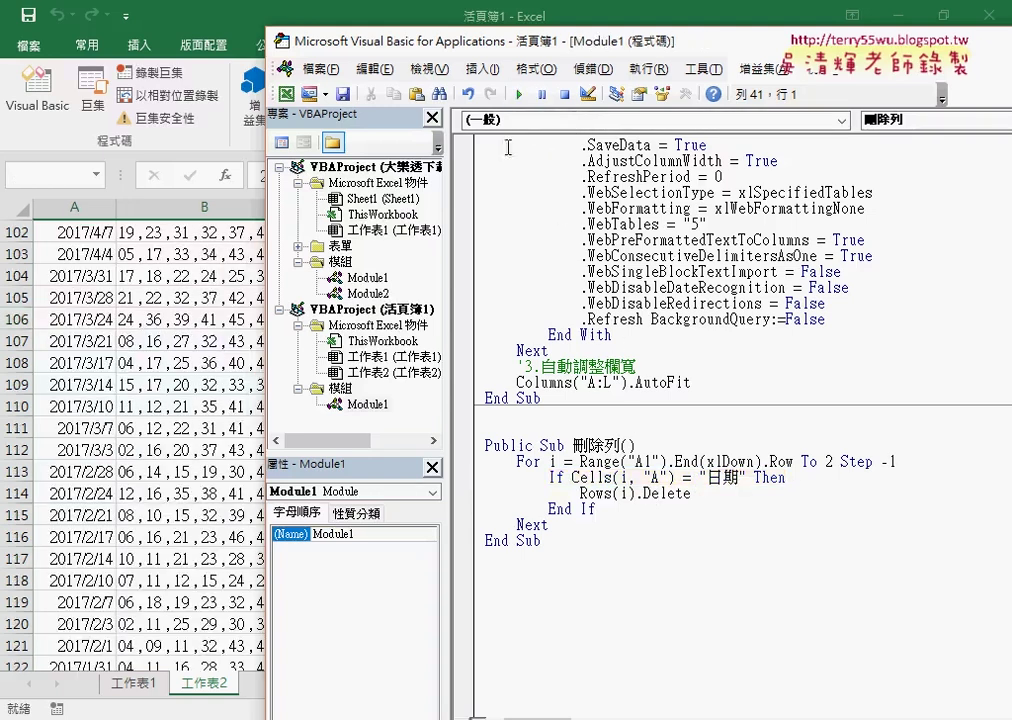
pyautogui.hotkey('alt', 'F11')
pyautogui.scroll(8, 196, 428)
pyautogui.scroll(4, 196, 428)
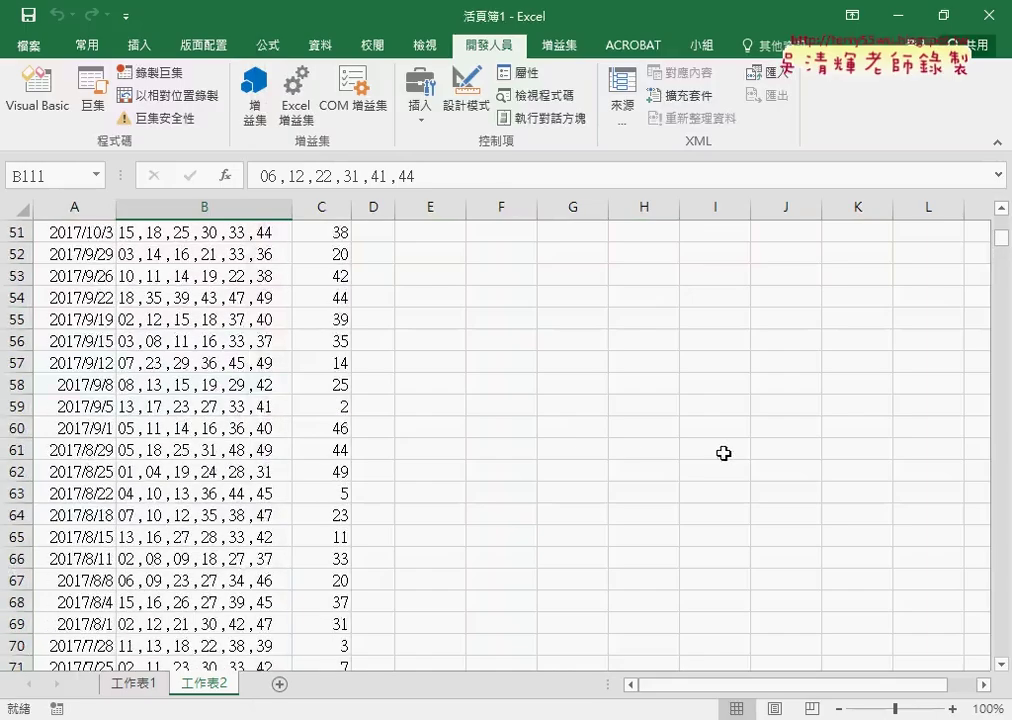
pyautogui.moveTo(1001, 248)
pyautogui.mouseDown()
pyautogui.moveTo(1005, 225)
pyautogui.moveTo(1008, 651)
pyautogui.moveTo(1006, 226)
pyautogui.mouseUp()
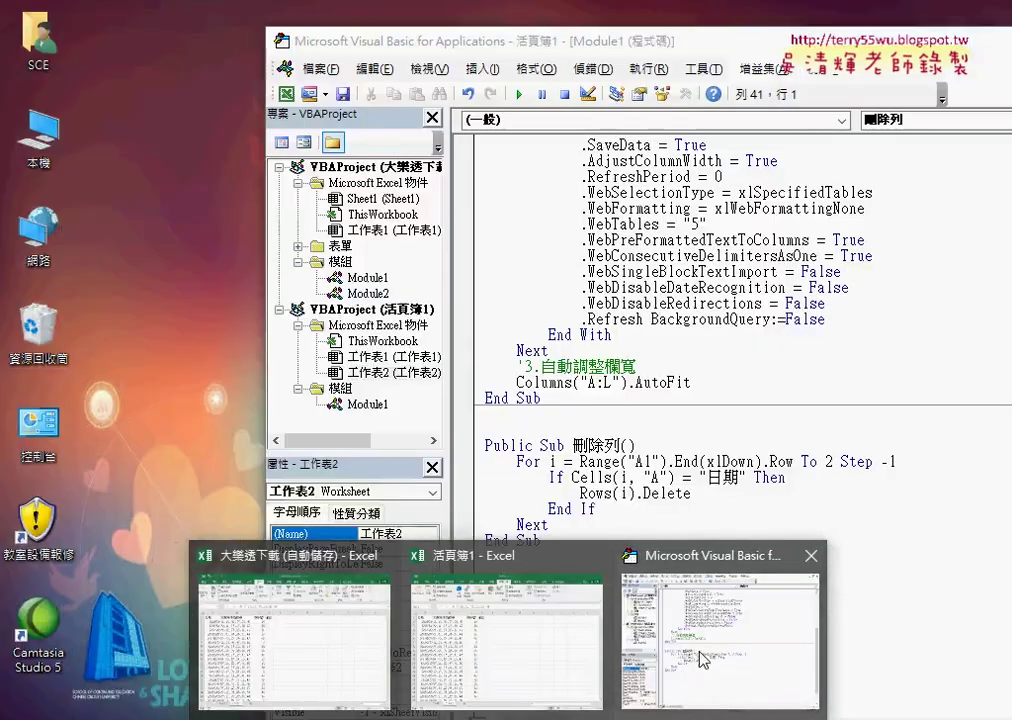
# Return to the download macro's code and add two blank lines below Next
pyautogui.click(700, 660)
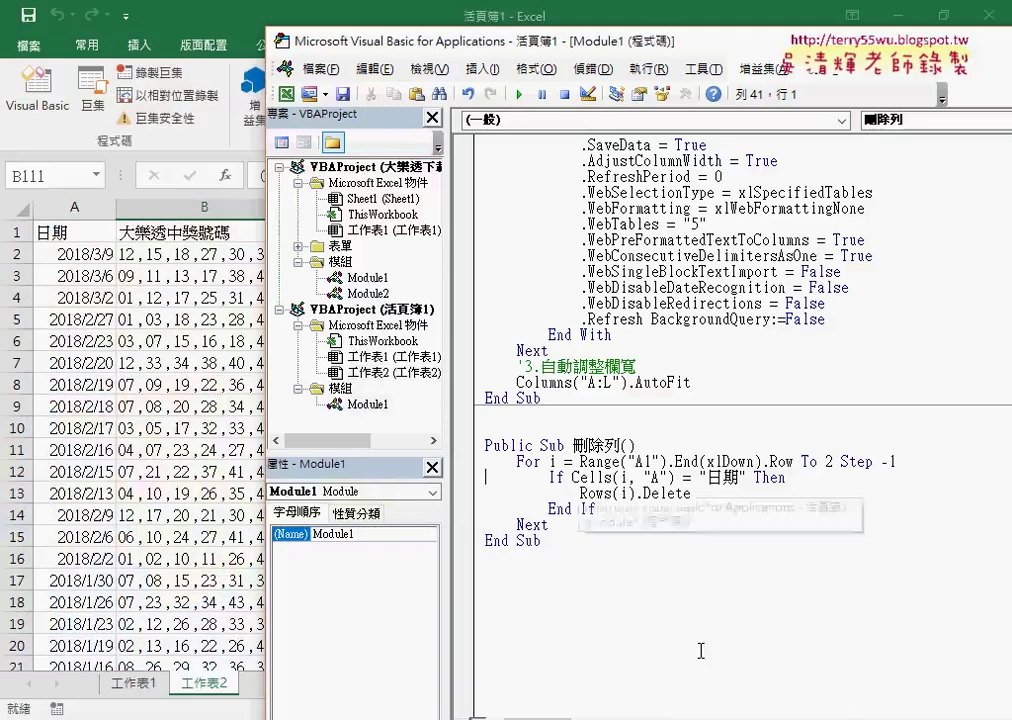
pyautogui.click(563, 350)
pyautogui.moveTo(563, 350); pyautogui.dragTo(525, 350)
pyautogui.scroll(4, 525, 350)
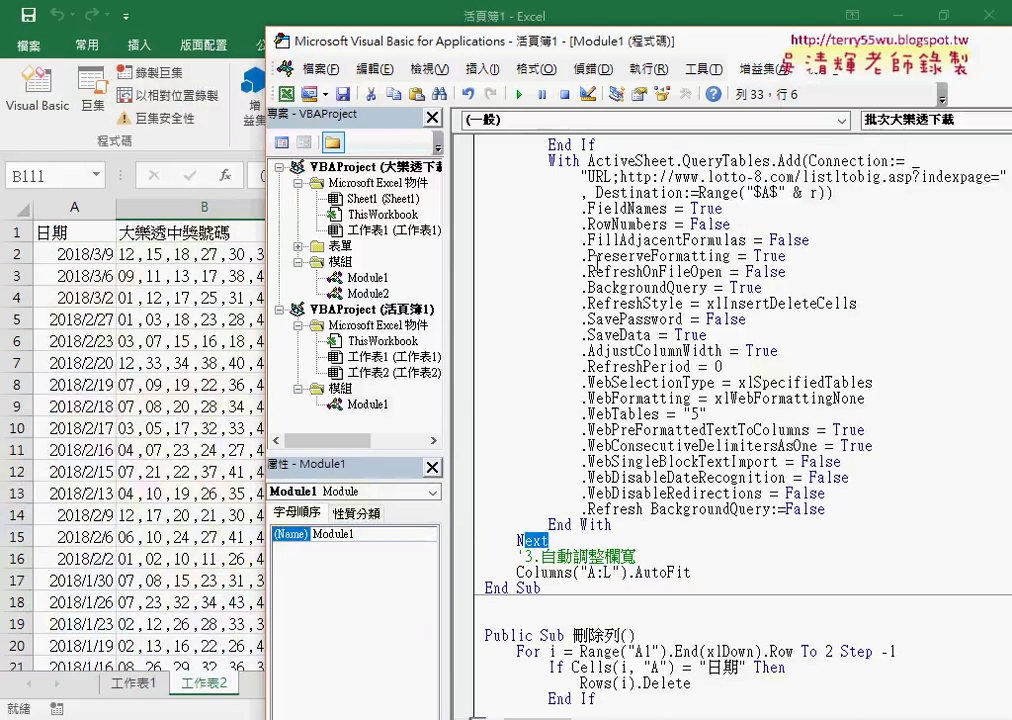
pyautogui.scroll(-4, 569, 435)
pyautogui.press('End')
pyautogui.press('Return')
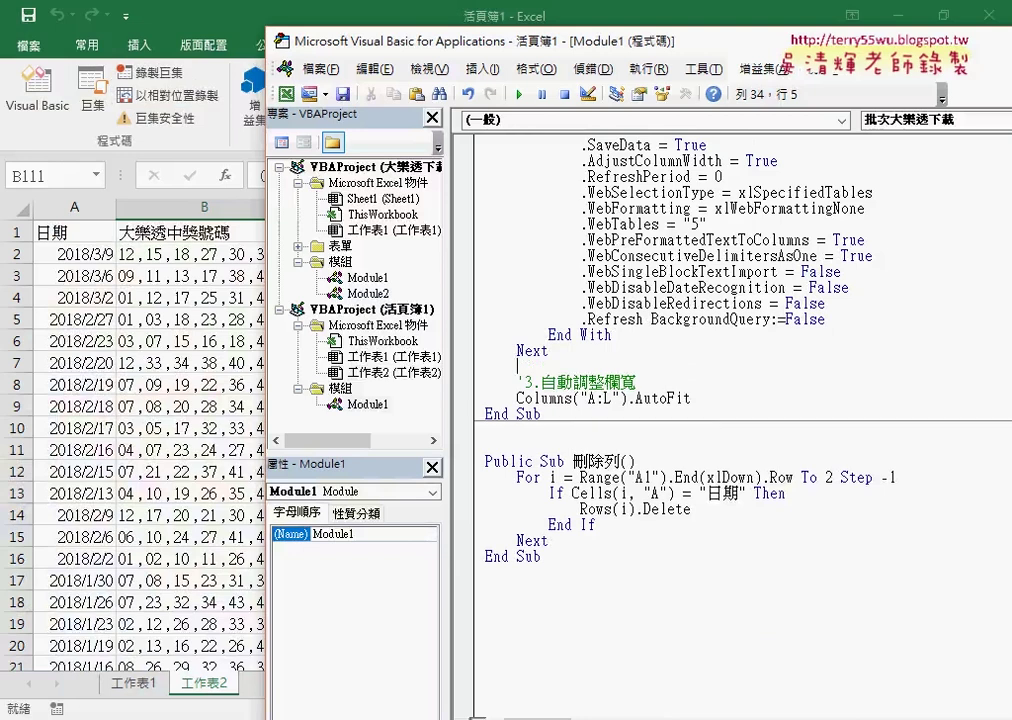
pyautogui.press('Return')
pyautogui.press('Up')
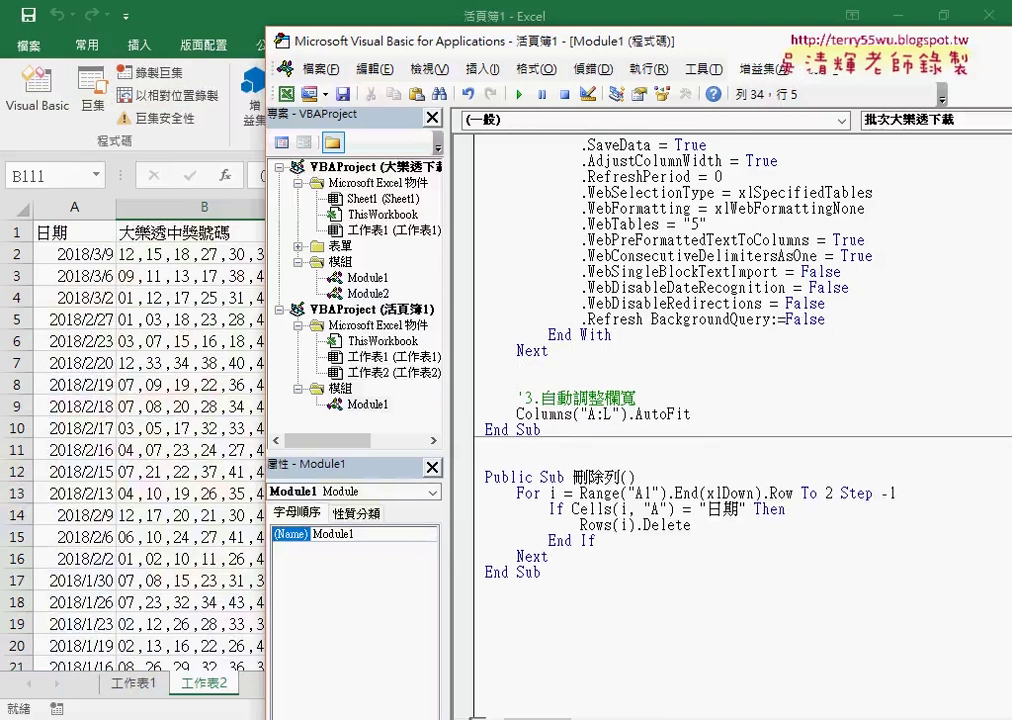
# Write the comment '2.刪除列 with 刪除列 copied from the Sub name, then start a call line beneath it
pyautogui.write("'2.")
pyautogui.moveTo(573, 477); pyautogui.dragTo(619, 477)
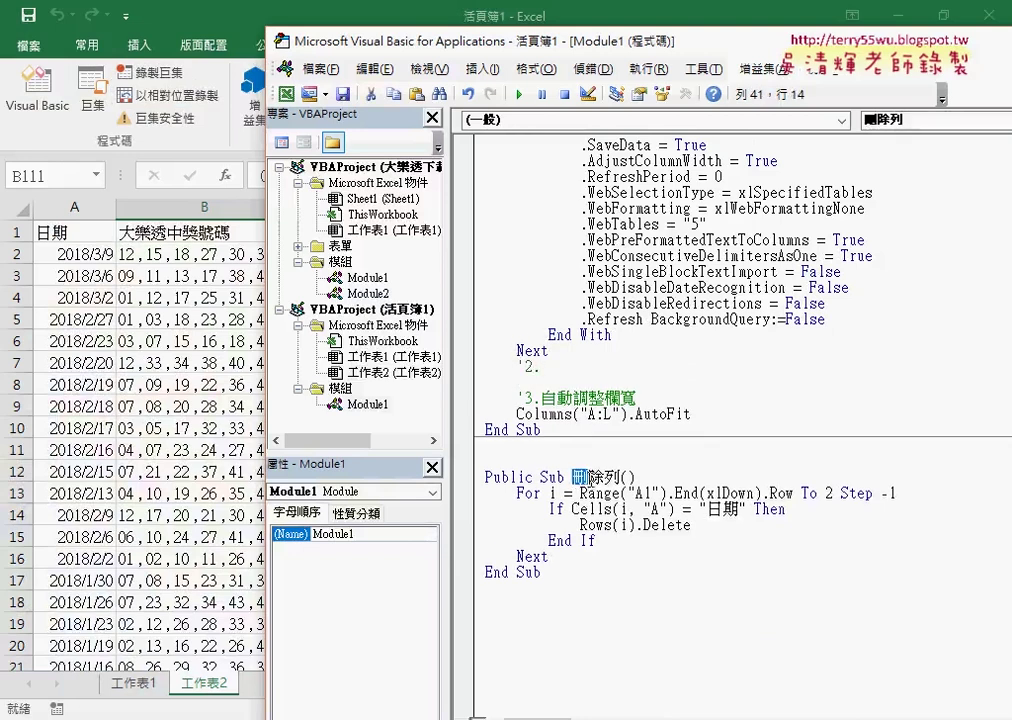
pyautogui.moveTo(593, 396); pyautogui.dragTo(590, 368)
pyautogui.press('Down')
pyautogui.scroll(6, 494, 300)
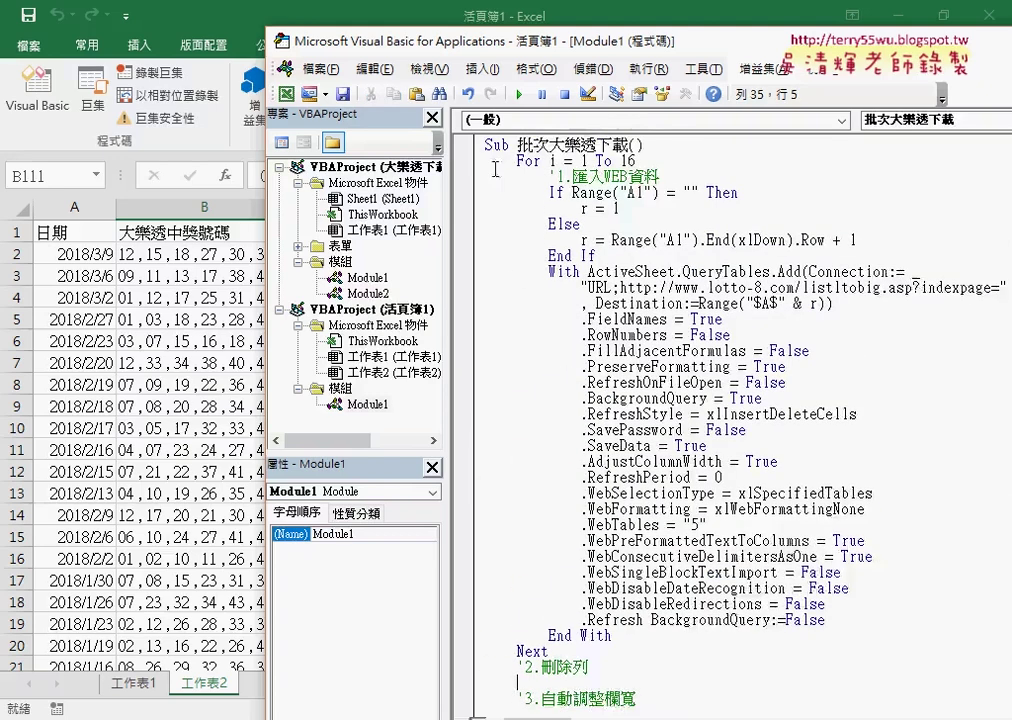
pyautogui.scroll(-4, 494, 170)
pyautogui.scroll(-3, 605, 524)
pyautogui.click(552, 397)
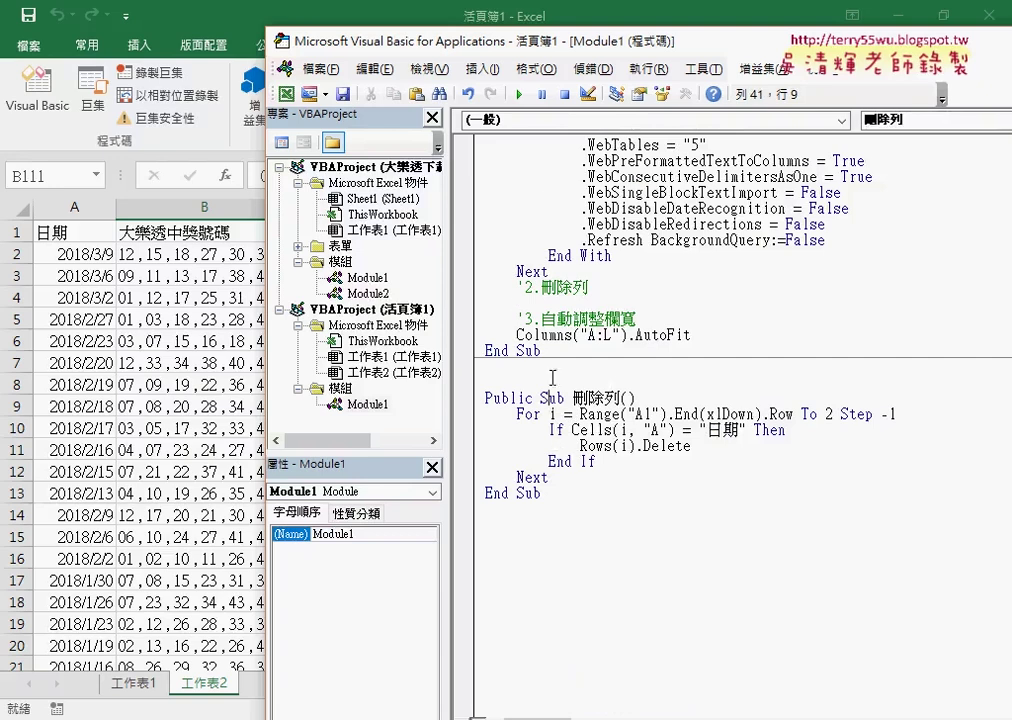
pyautogui.click(570, 298)
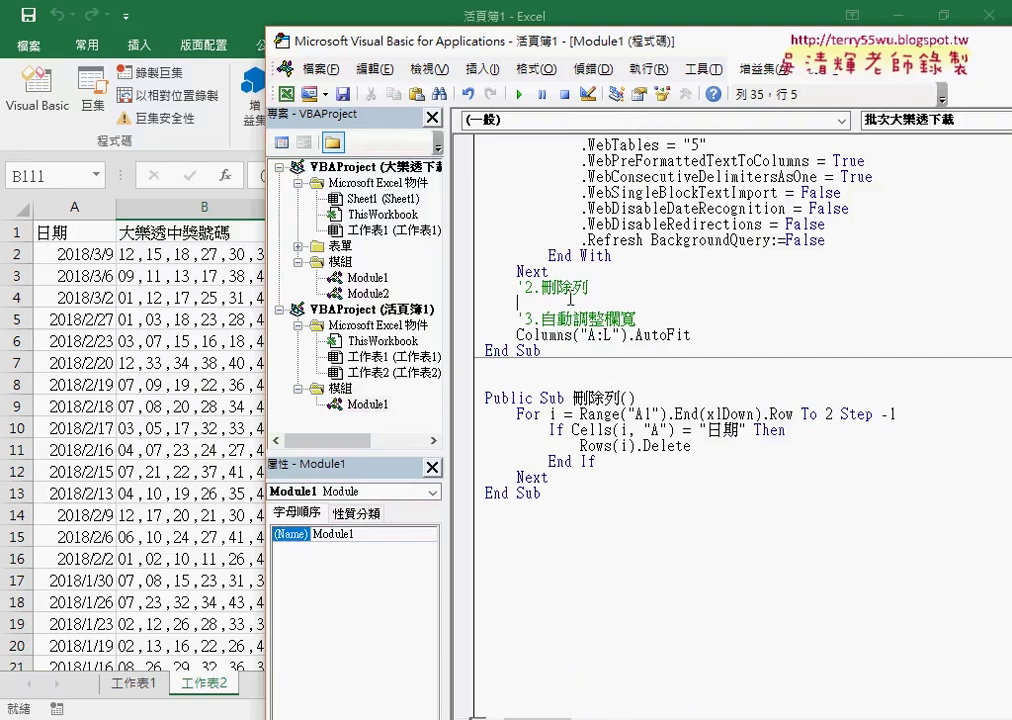
pyautogui.write('call')
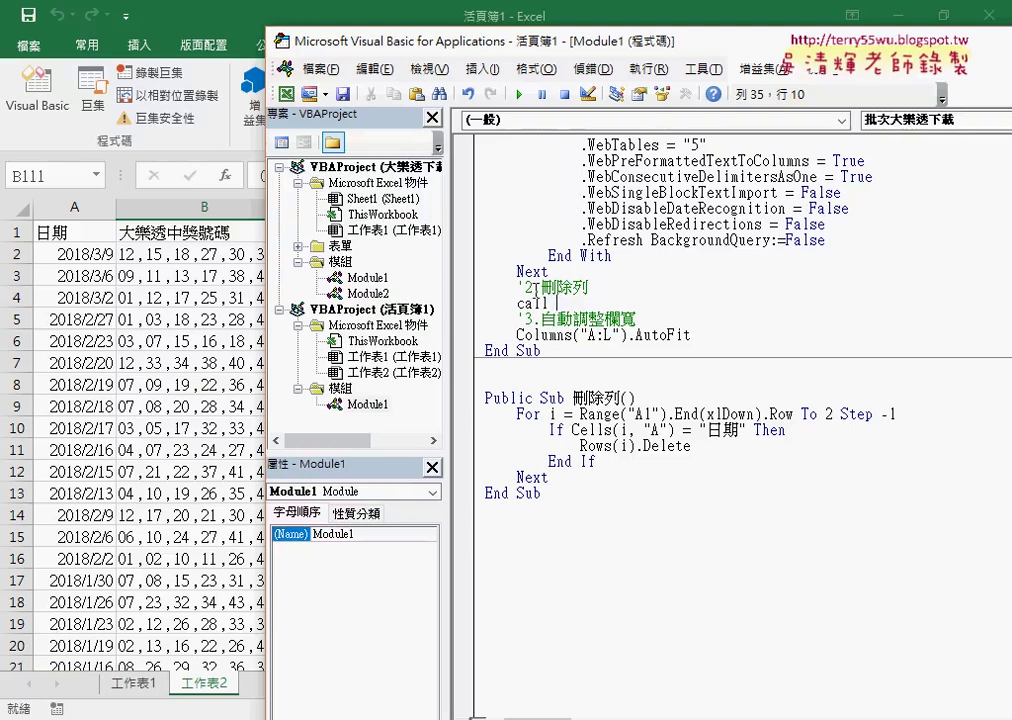
# Dismiss the compile error, complete the line as Call 刪除列, then highlight the 刪除列 procedure
pyautogui.click(457, 317)
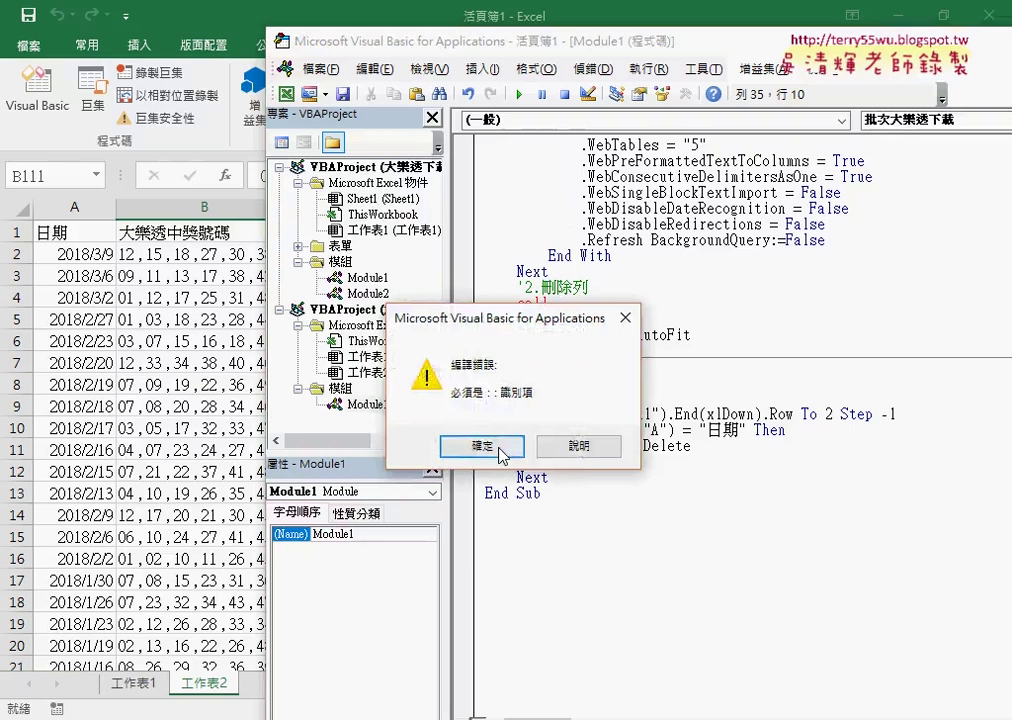
pyautogui.click(483, 508)
pyautogui.doubleClick(595, 397)
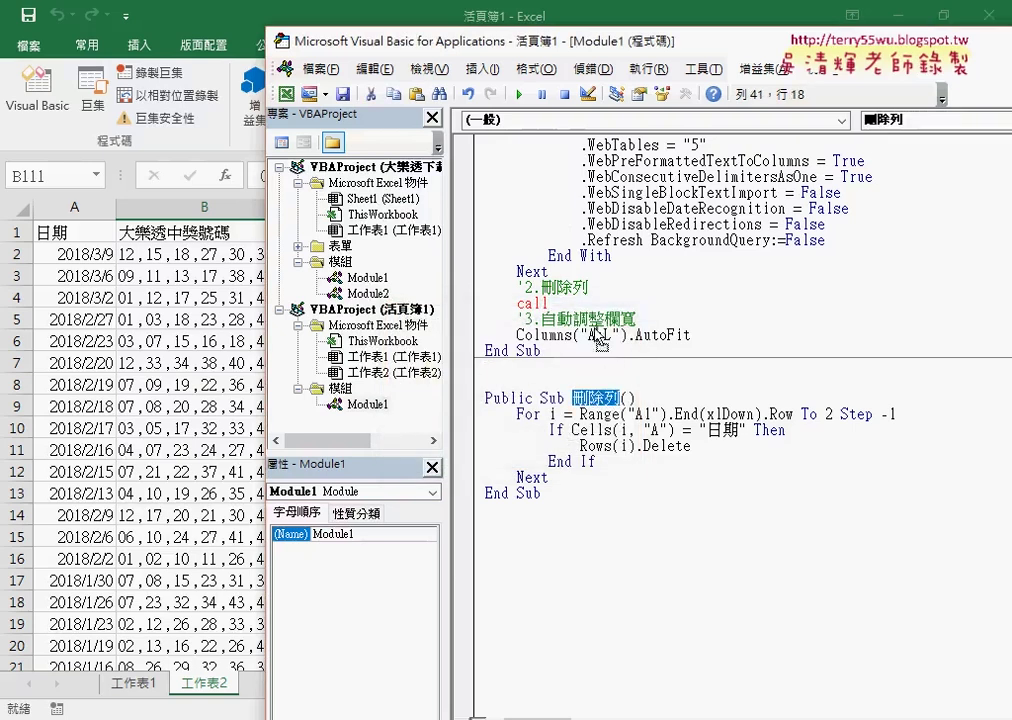
pyautogui.hotkey('ctrl', 'c')
pyautogui.click(590, 305)
pyautogui.hotkey('ctrl', 'v')
pyautogui.press('Left')
pyautogui.press('Left')
pyautogui.press('Left')
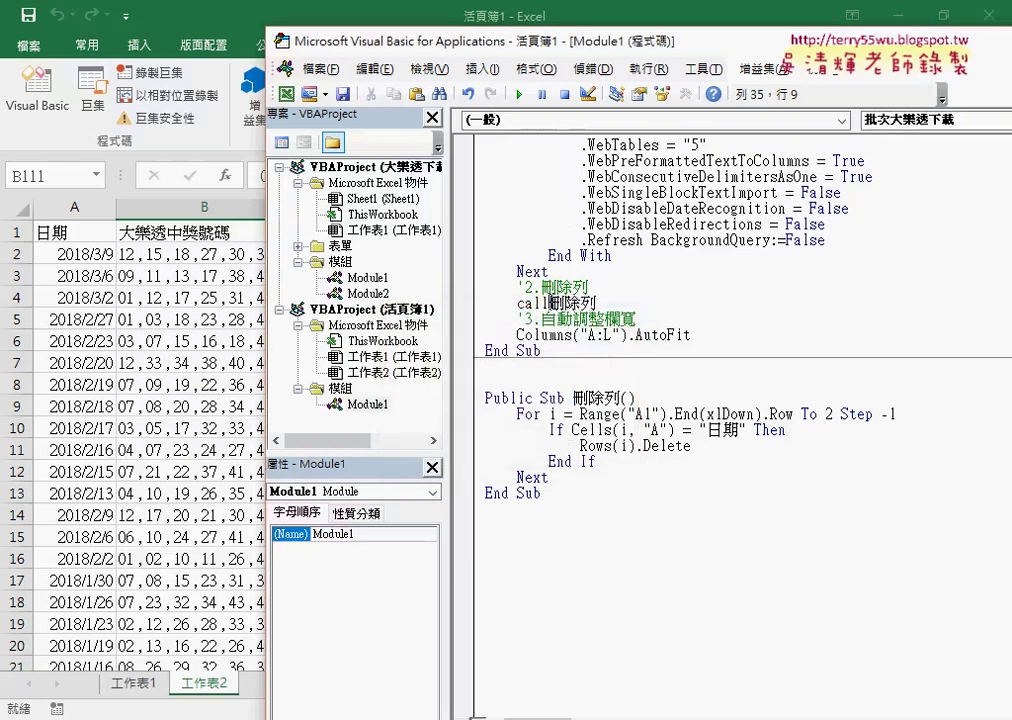
pyautogui.press('Down')
pyautogui.press('Down')
pyautogui.press('Down')
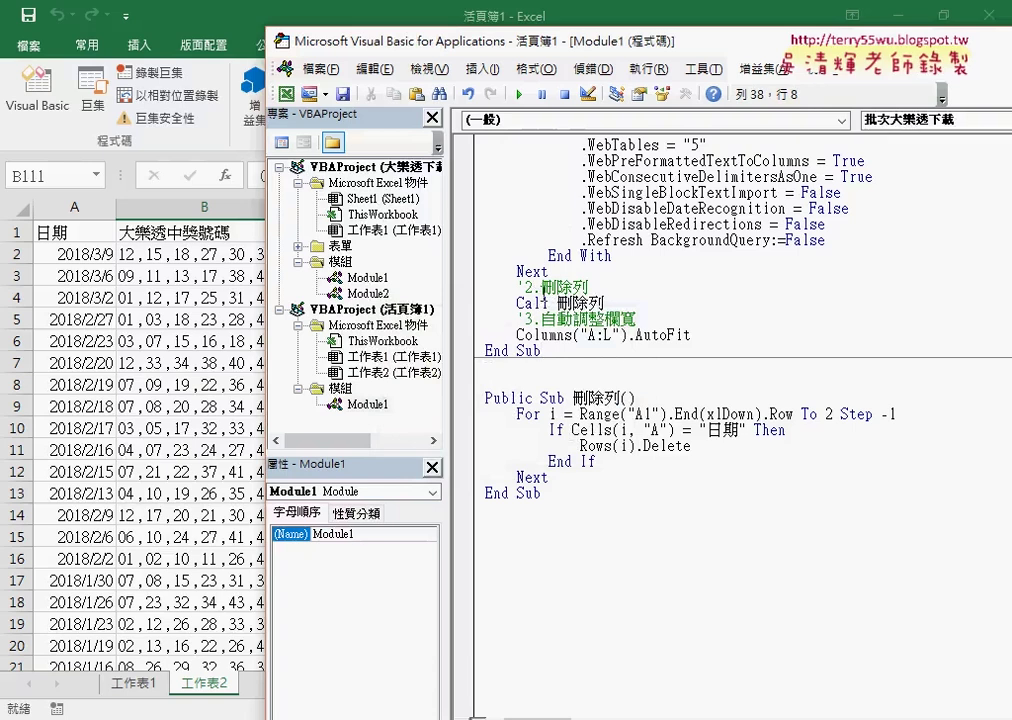
pyautogui.click(588, 303)
pyautogui.click(558, 496)
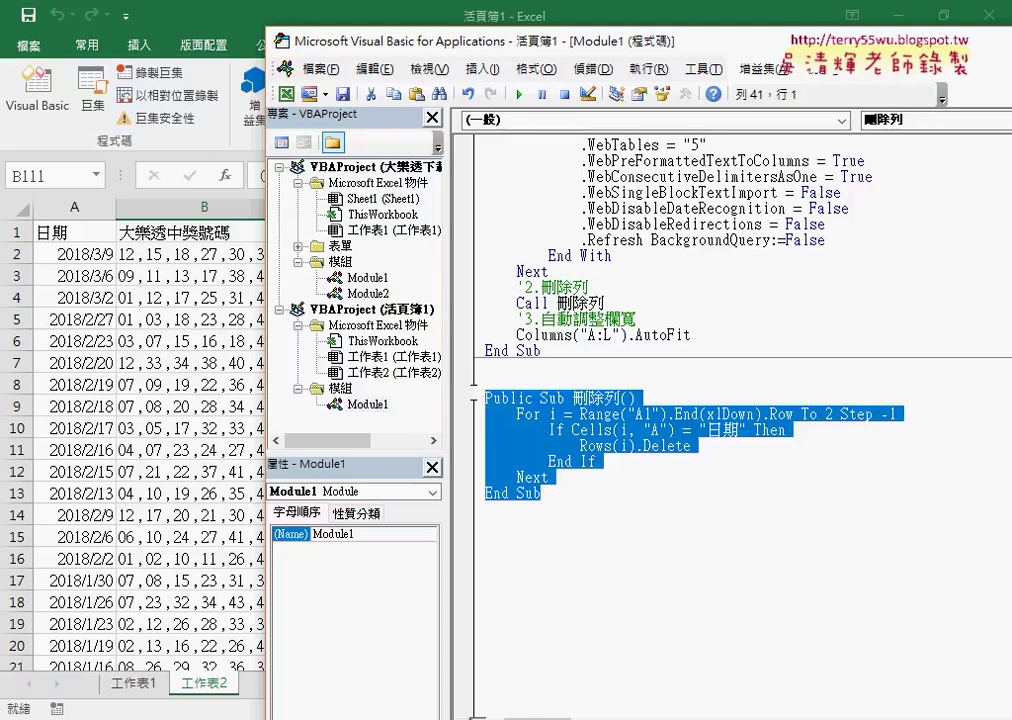
pyautogui.click(550, 337)
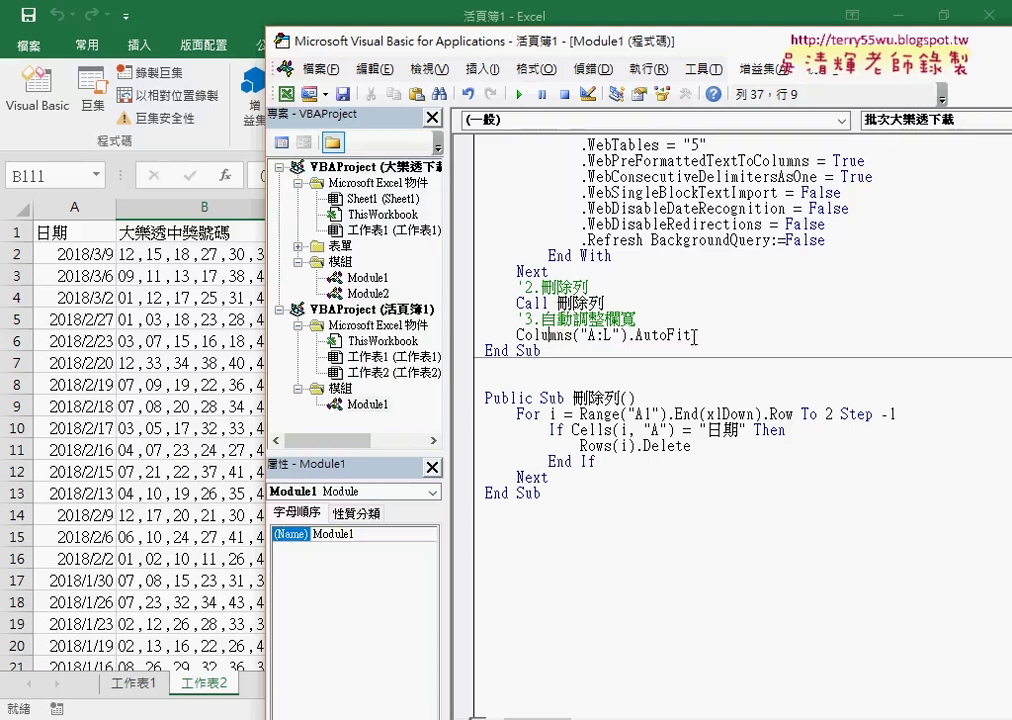
# Select the '2.刪除列 and Call 刪除列 lines, then narrow the VBA editor to uncover the worksheet
pyautogui.moveTo(604, 303); pyautogui.dragTo(475, 287)
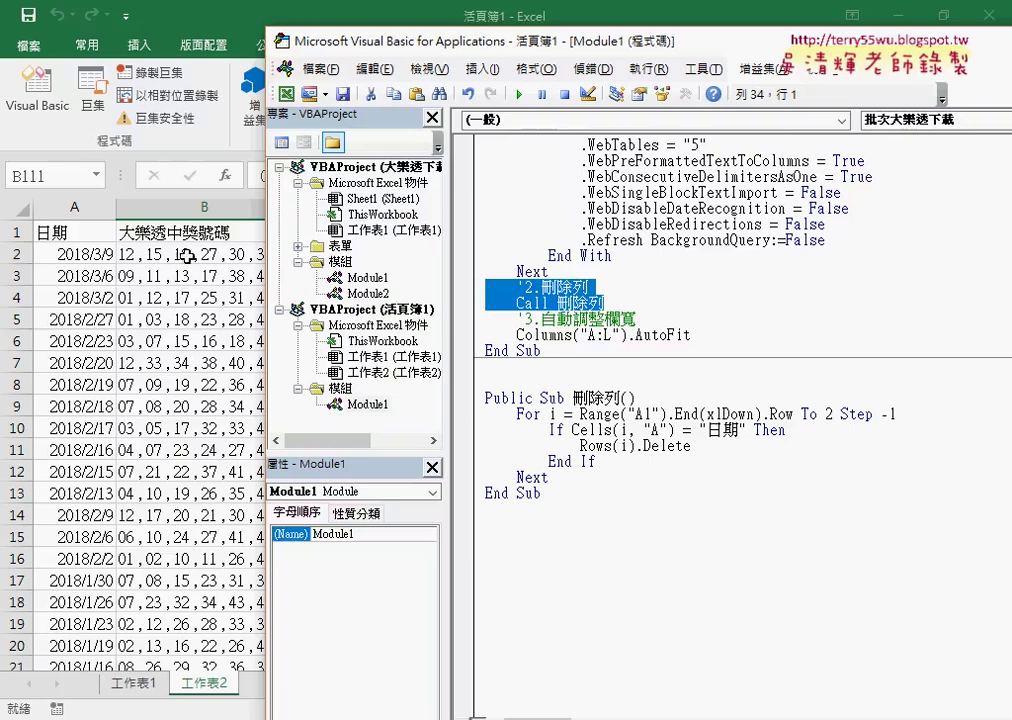
pyautogui.moveTo(268, 272); pyautogui.dragTo(432, 261)
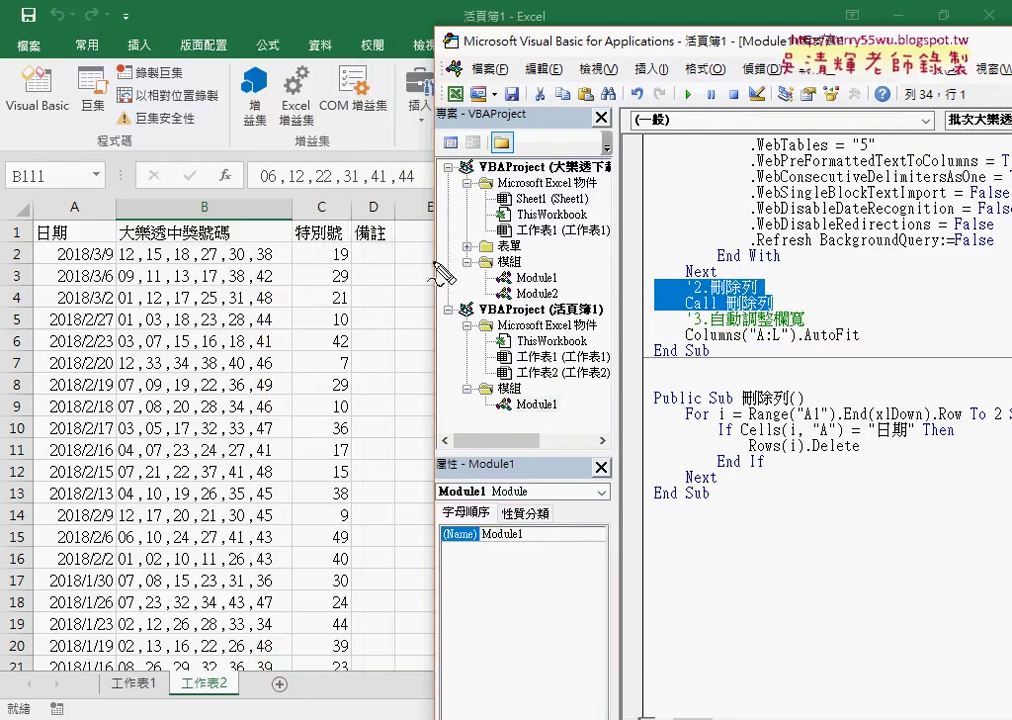
pyautogui.moveTo(273, 262)
pyautogui.mouseDown()
pyautogui.moveTo(125, 253)
pyautogui.moveTo(272, 248)
pyautogui.mouseUp()
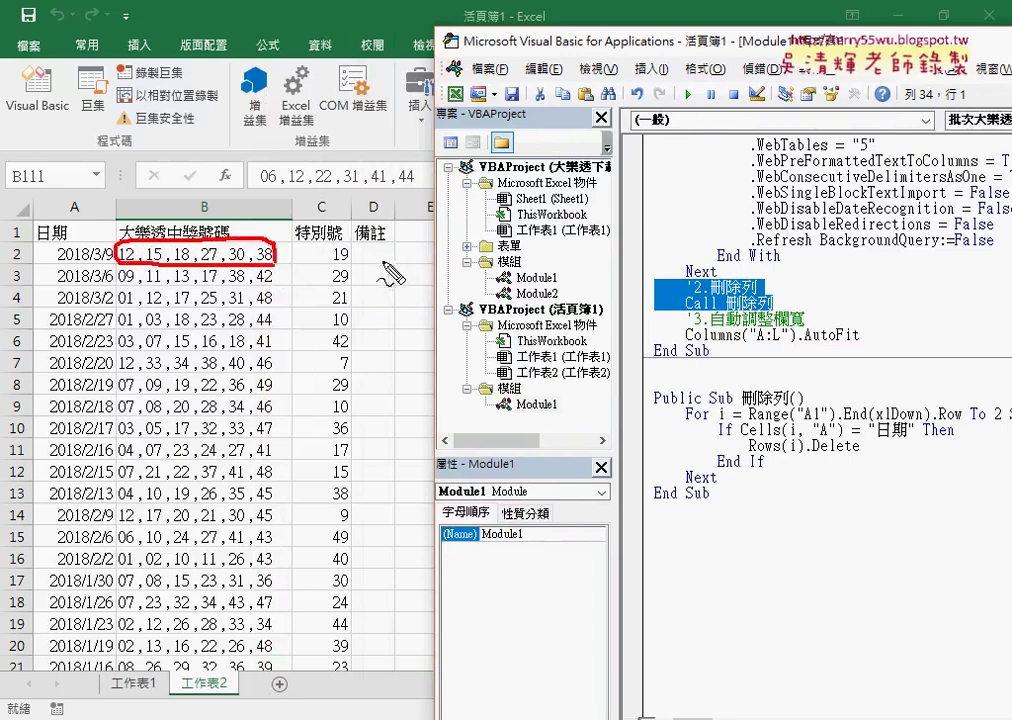
pyautogui.moveTo(140, 242)
pyautogui.mouseDown()
pyautogui.moveTo(140, 264)
pyautogui.moveTo(248, 265)
pyautogui.mouseUp()
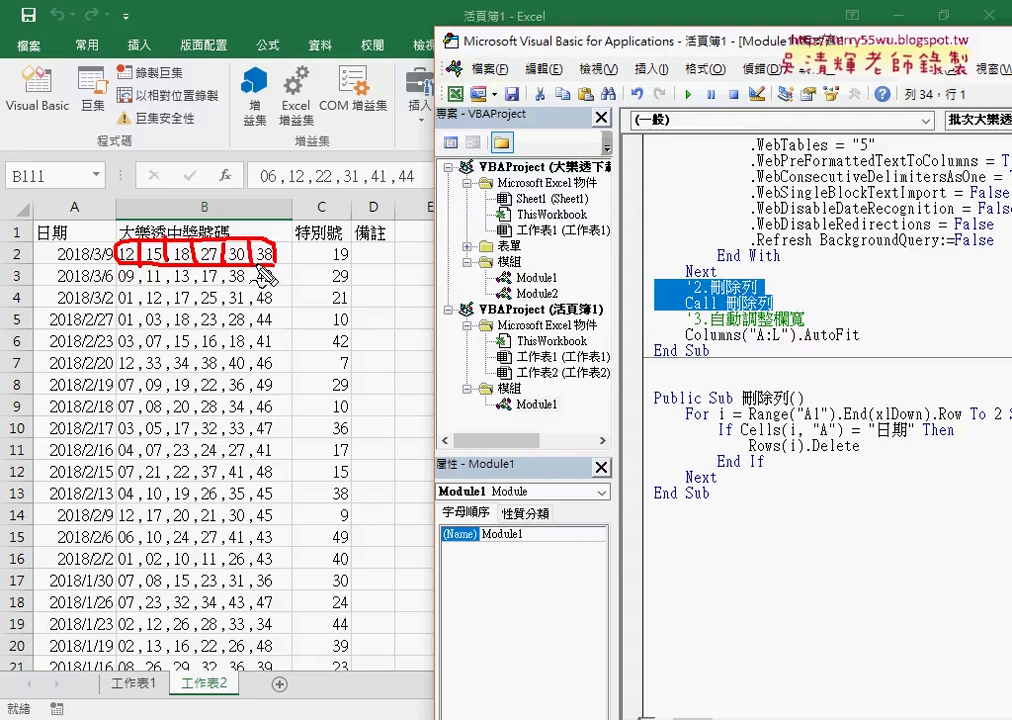
pyautogui.moveTo(710, 533)
pyautogui.mouseDown()
pyautogui.moveTo(762, 352)
pyautogui.moveTo(718, 521)
pyautogui.mouseUp()
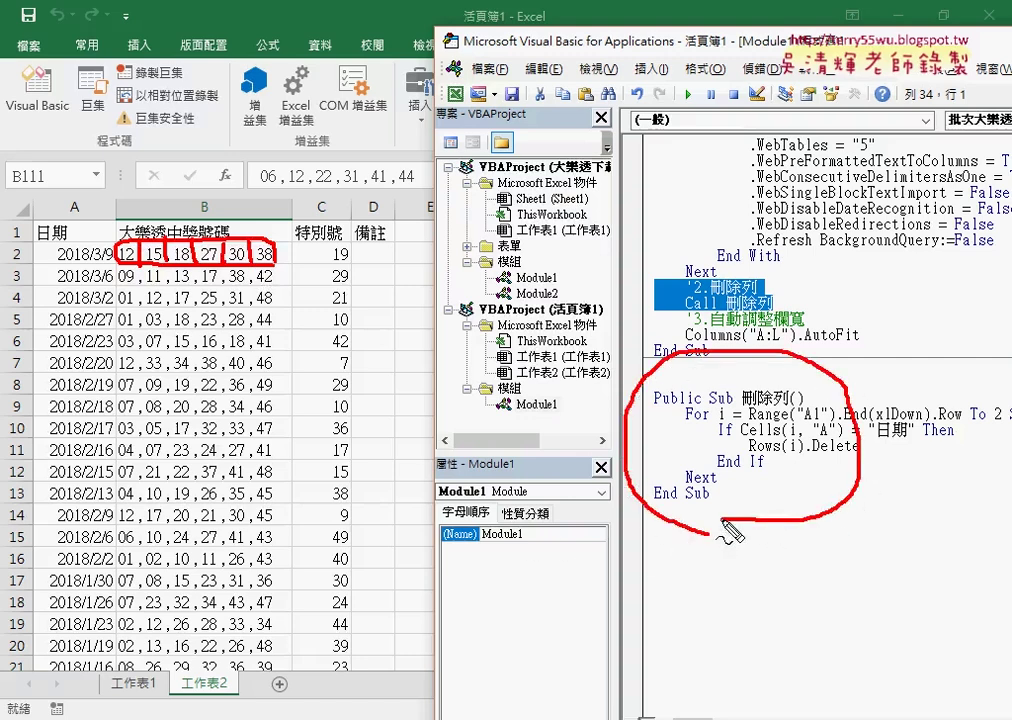